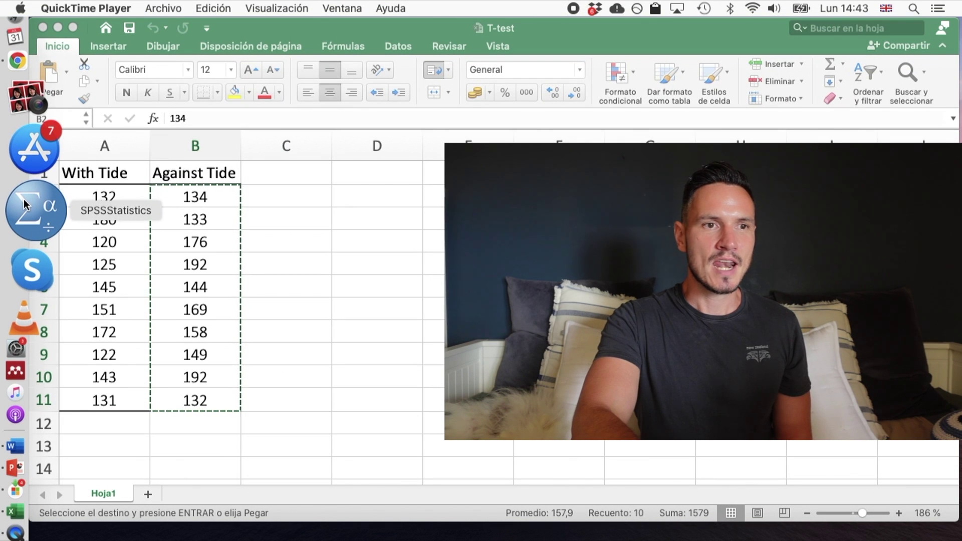
- Switch to SPSS Statistics and define a first variable named Group in the variable definitions
left_click(23, 200)
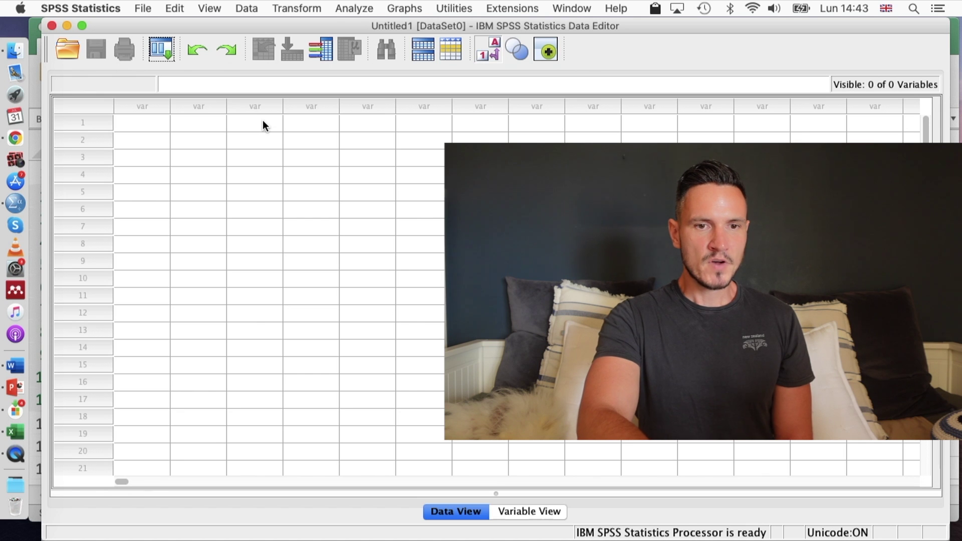
left_click(518, 516)
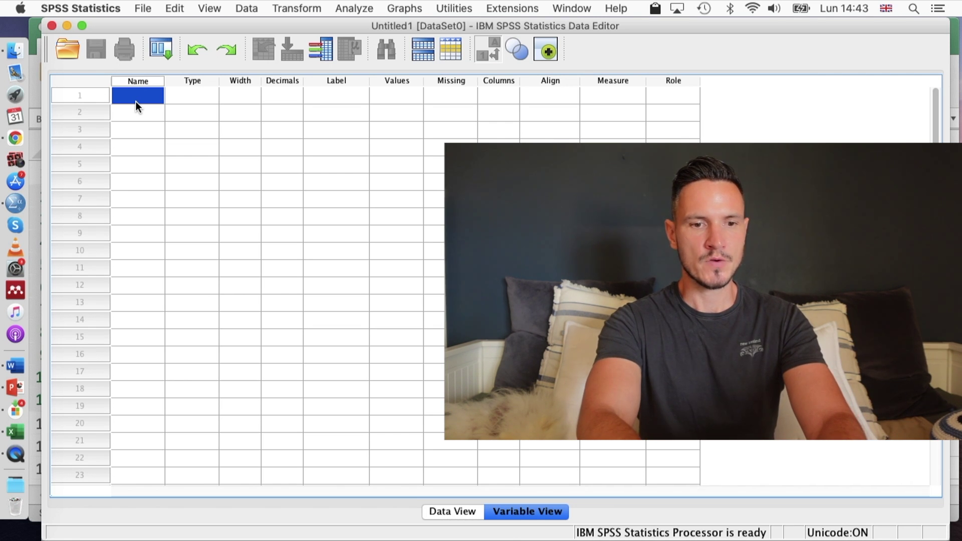
type("Group")
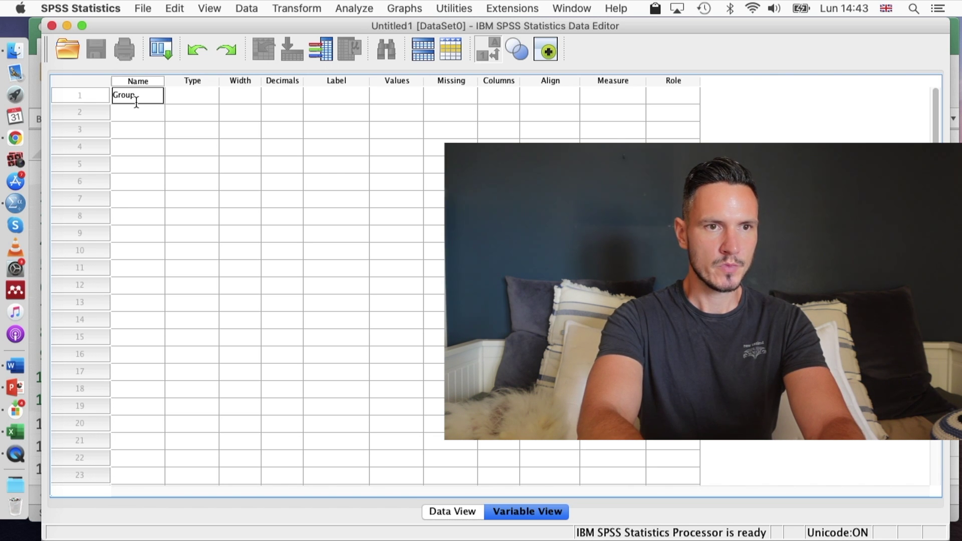
key("Return")
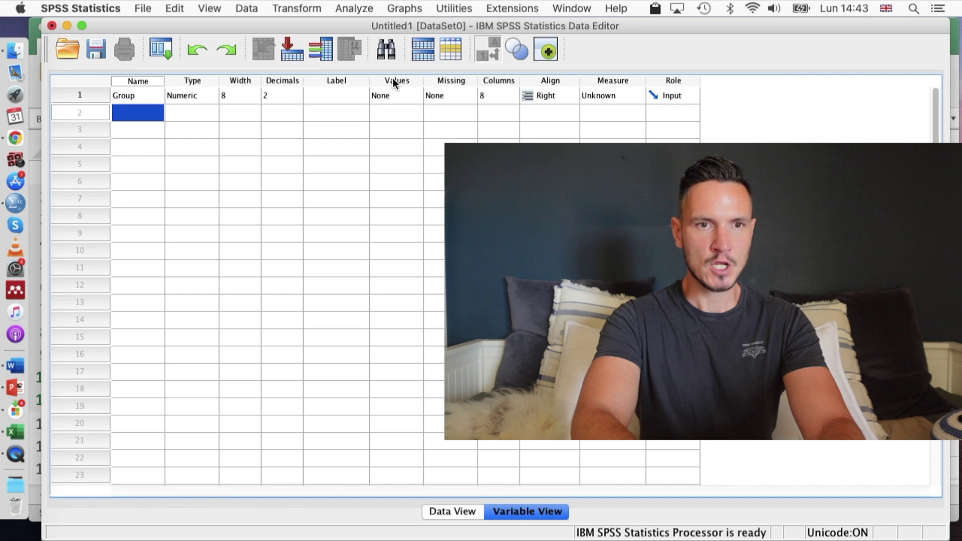
- Label the Group variable's value 1 as "With tide" and 2 as "Against tide", and set its measure to Nominal
left_click(395, 100)
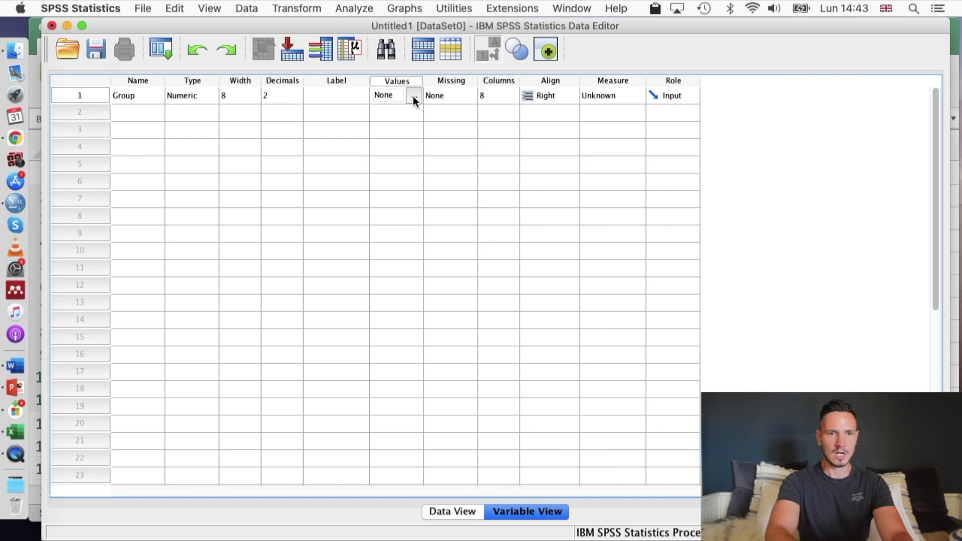
left_click(413, 98)
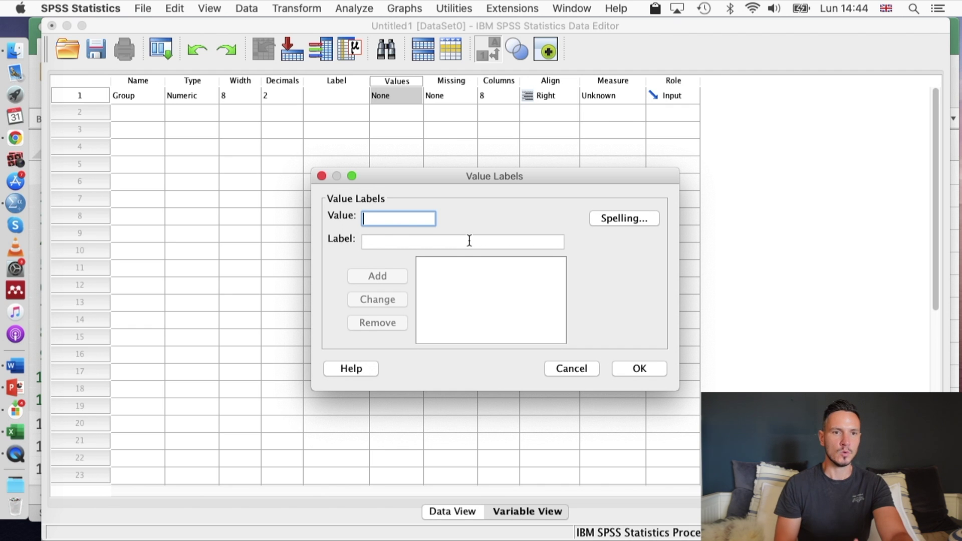
left_click(453, 243)
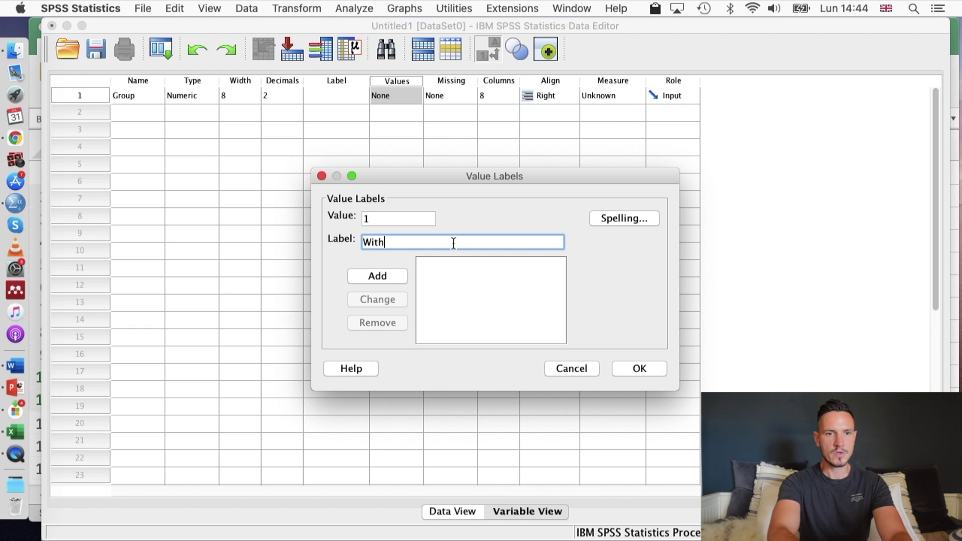
left_click(391, 278)
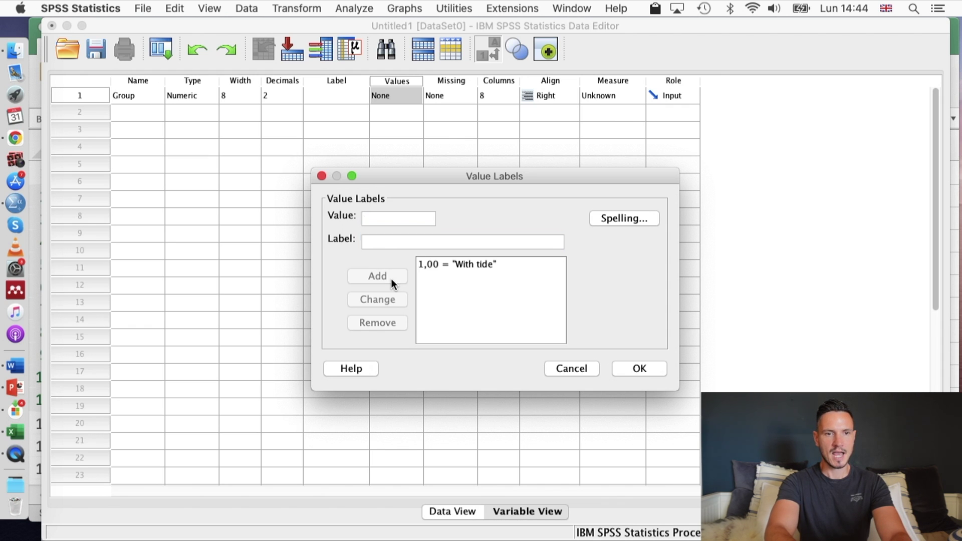
type("2")
left_click(383, 243)
type("Against tide")
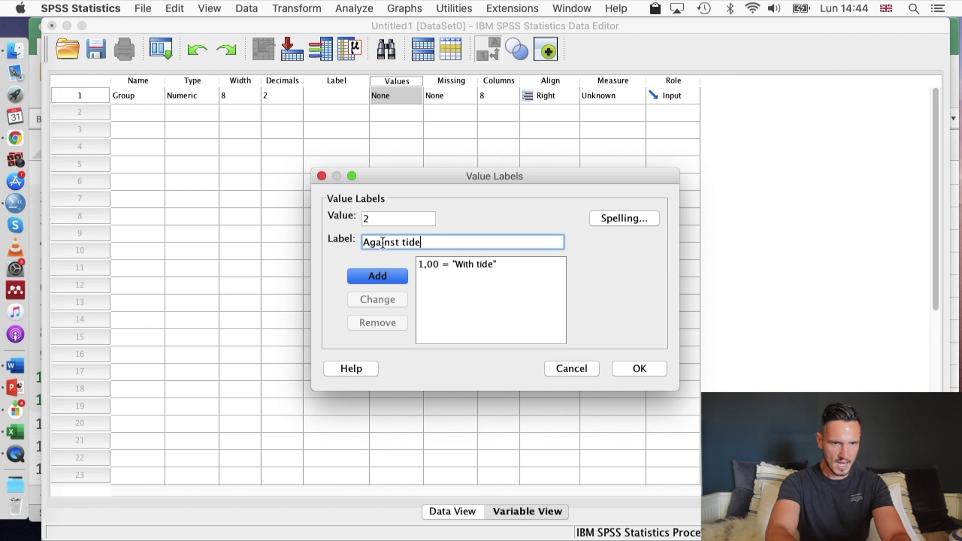
left_click(399, 282)
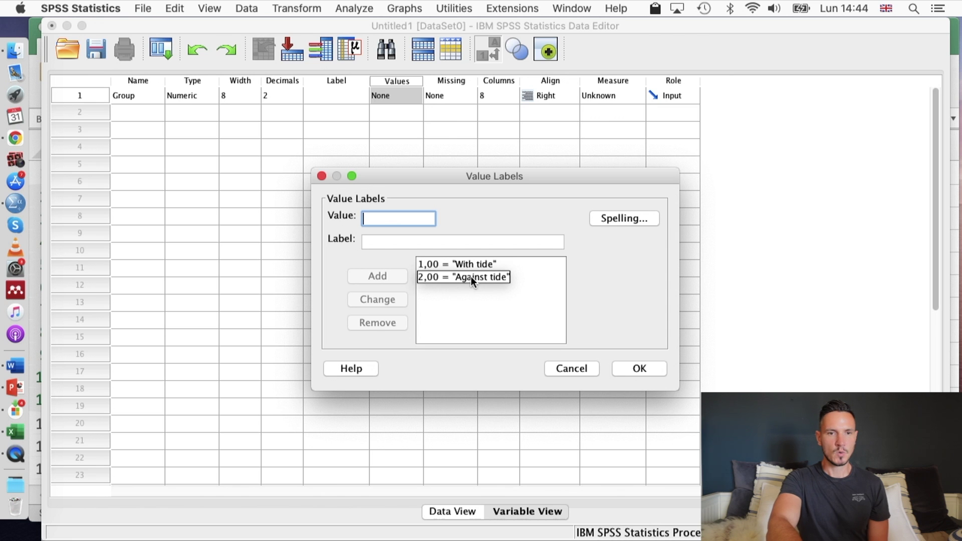
left_click(657, 375)
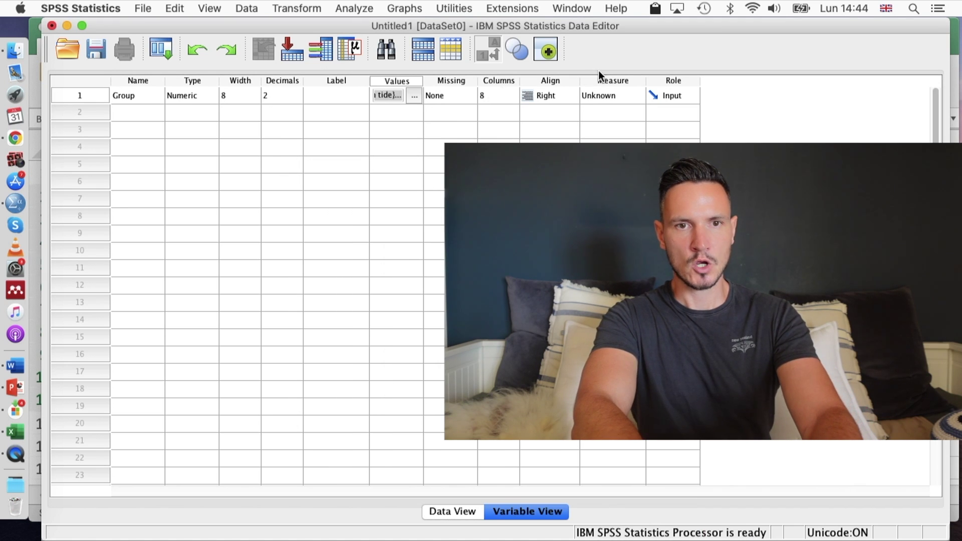
left_click(609, 96)
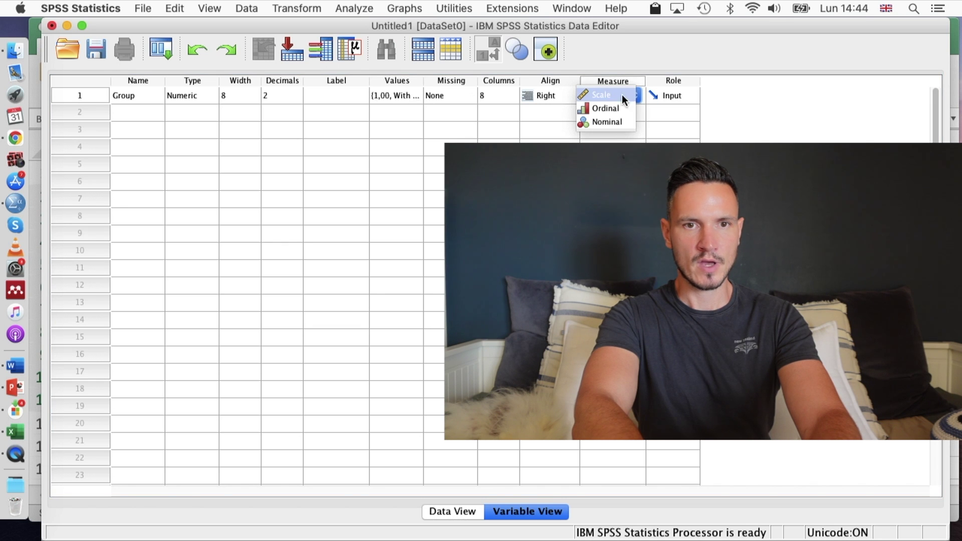
left_click(624, 122)
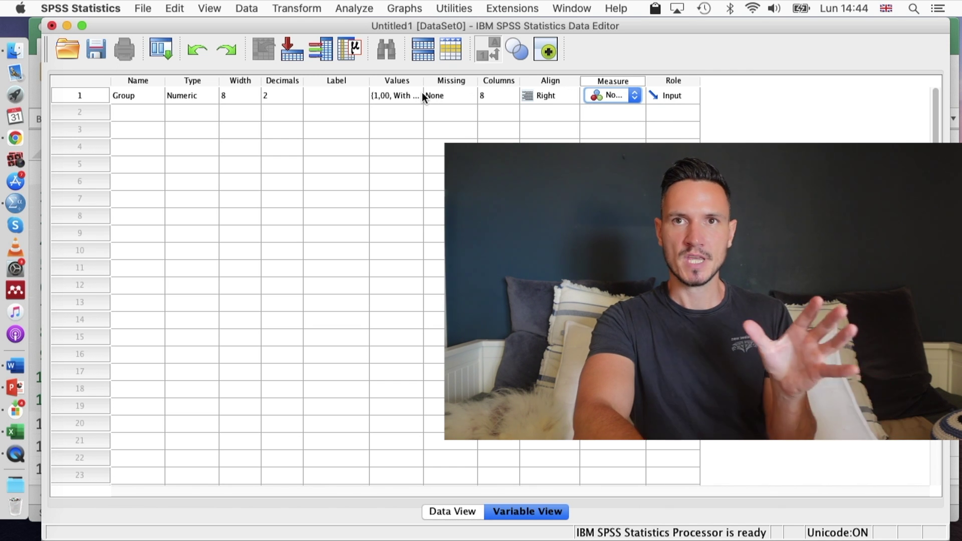
- Define a second variable named Time and set its measure to Scale
left_click(138, 114)
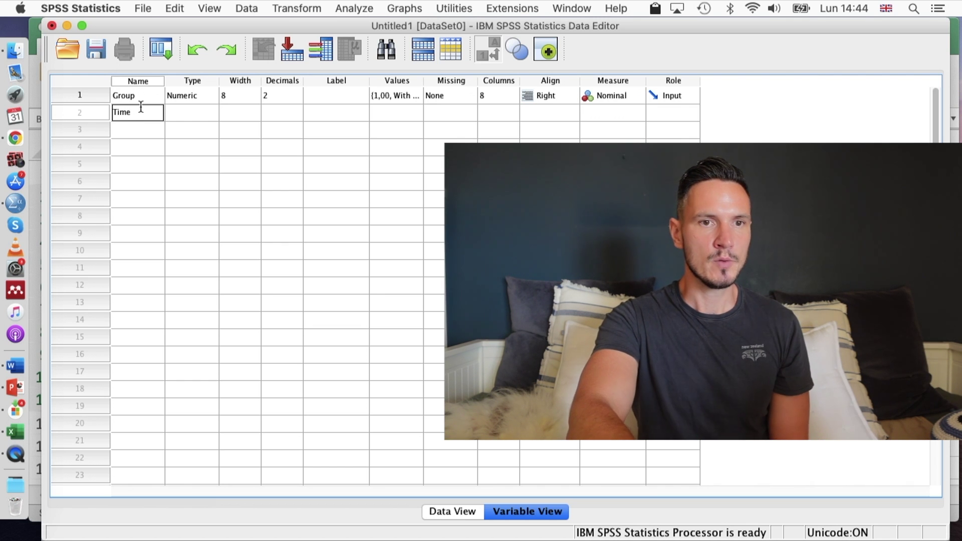
key("Return")
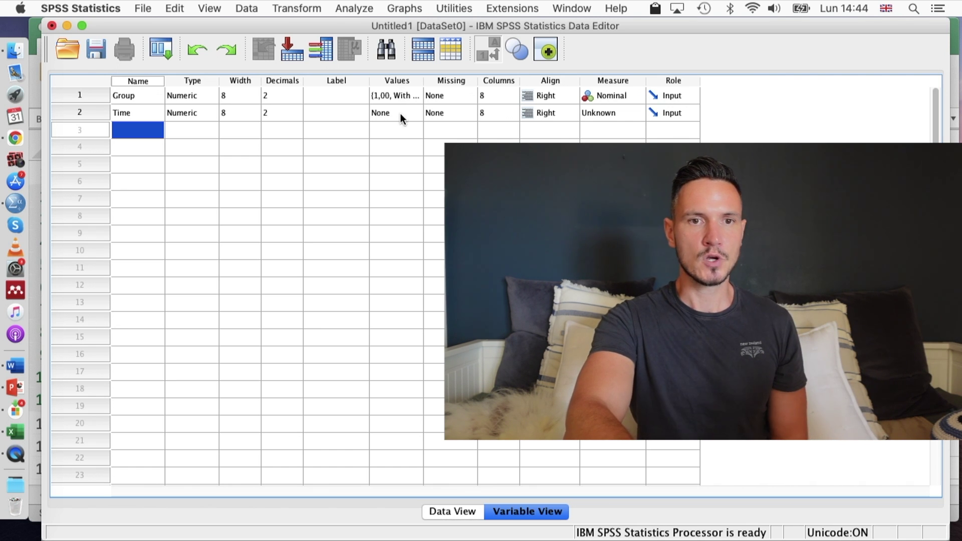
left_click(604, 110)
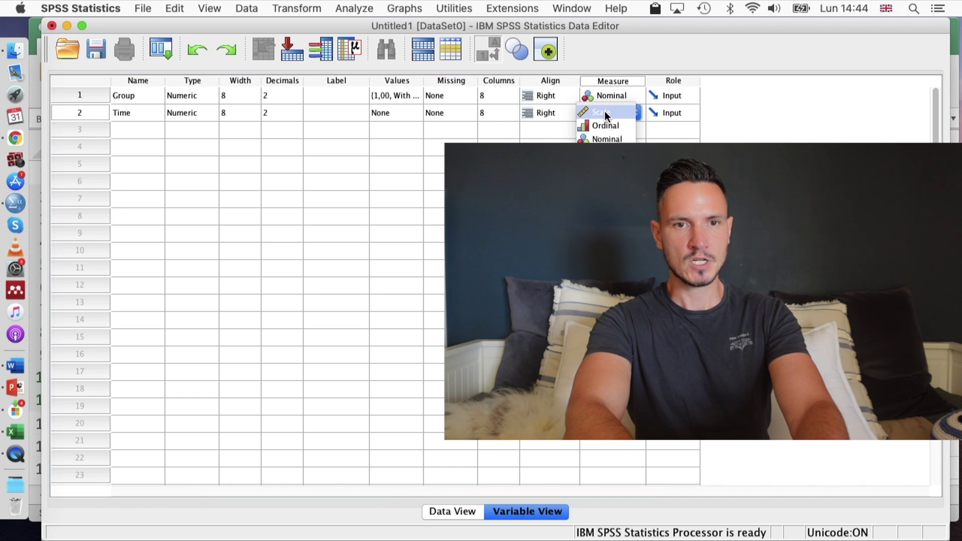
left_click(605, 112)
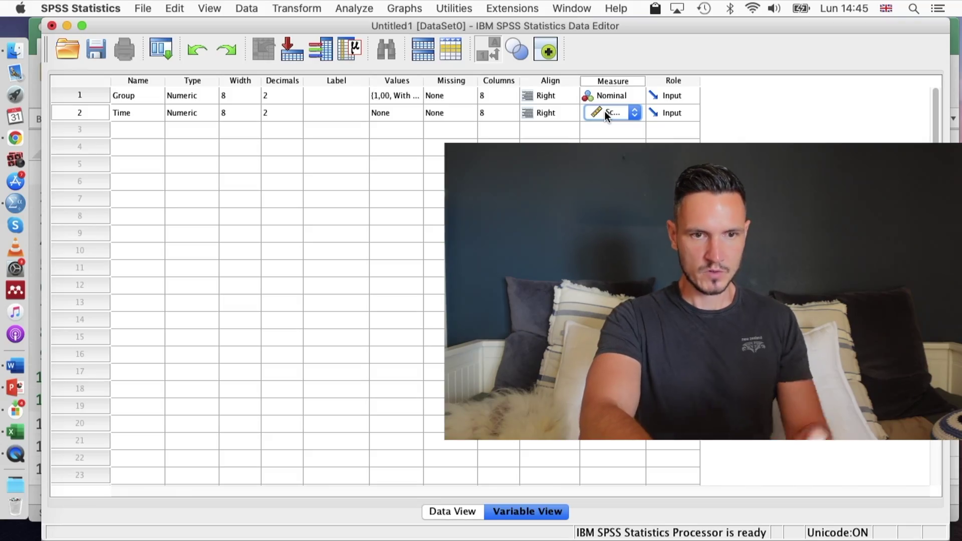
- Show the SPSS data grid, switch to the T-test workbook in Excel and copy the With Tide values in A2:A11
left_click(458, 510)
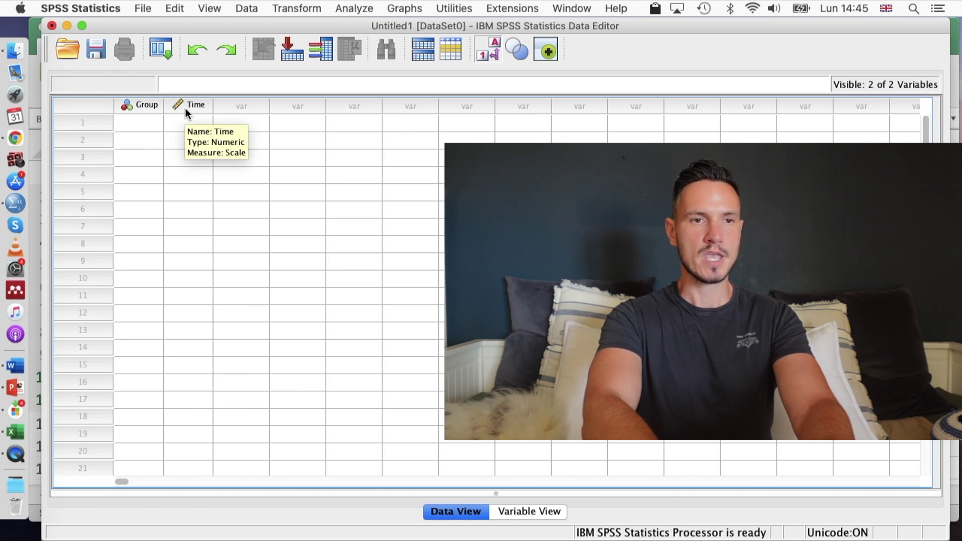
mouse_move(1, 2)
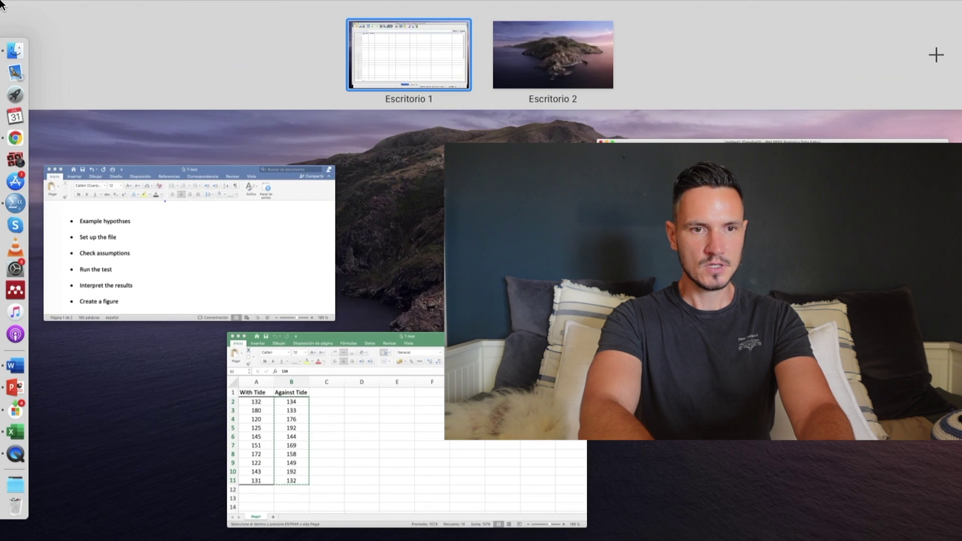
left_click(369, 436)
left_click(316, 399)
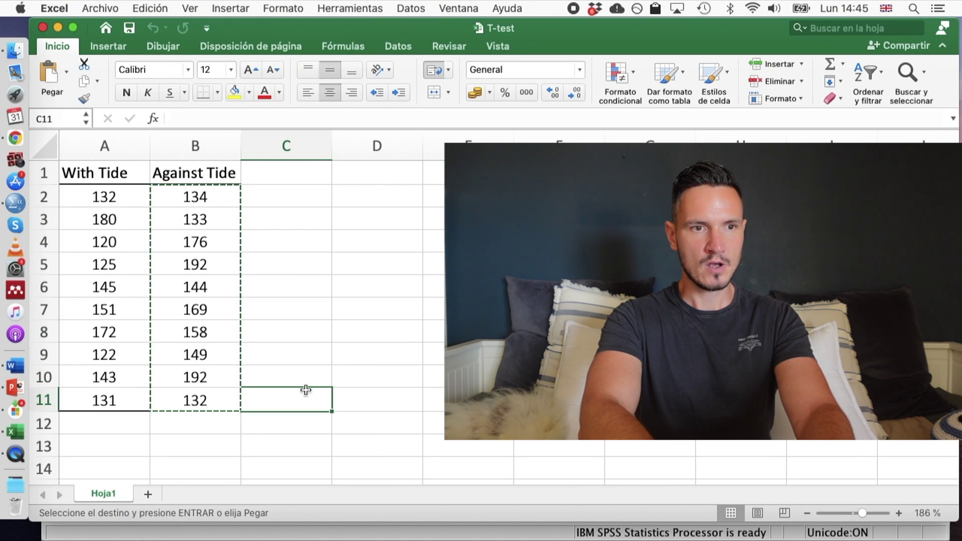
left_click(103, 195)
key("shift+Down")
key("shift+Down")
key("shift+Down")
key("shift+Down")
key("shift+Down")
key("shift+Down")
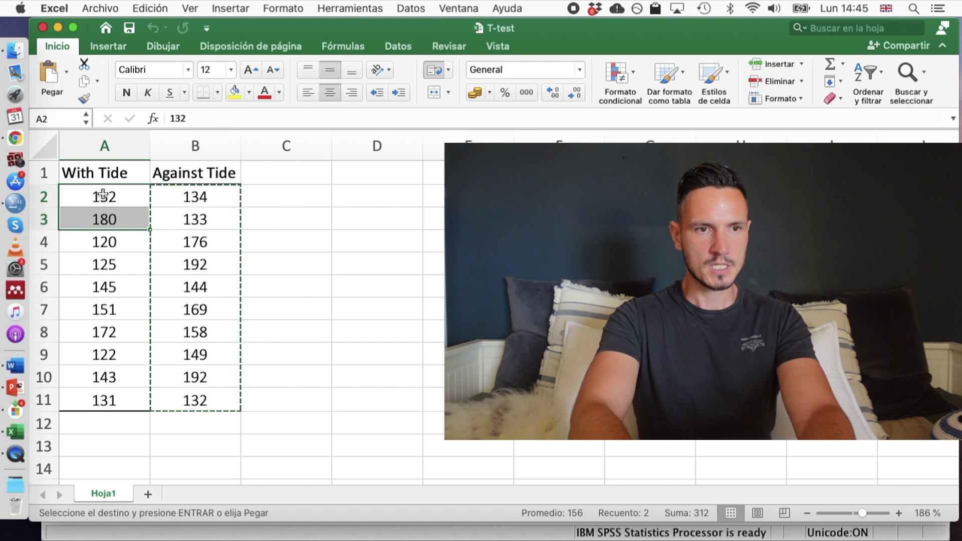
key("shift+Down")
key("shift+Down")
key("shift+Down")
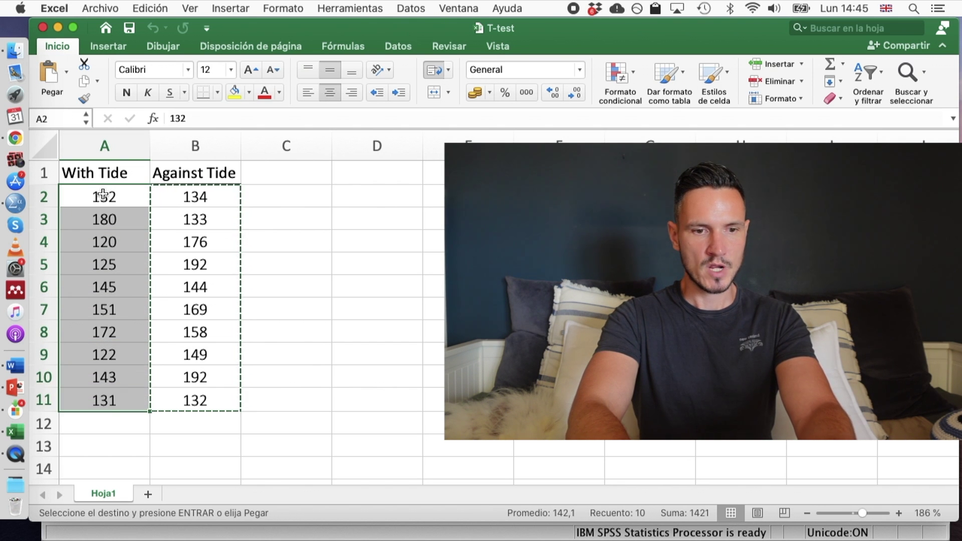
key("super+c")
- Switch back to SPSS Statistics and paste the copied With Tide values into the Time column from row 1
key("ctrl+Up")
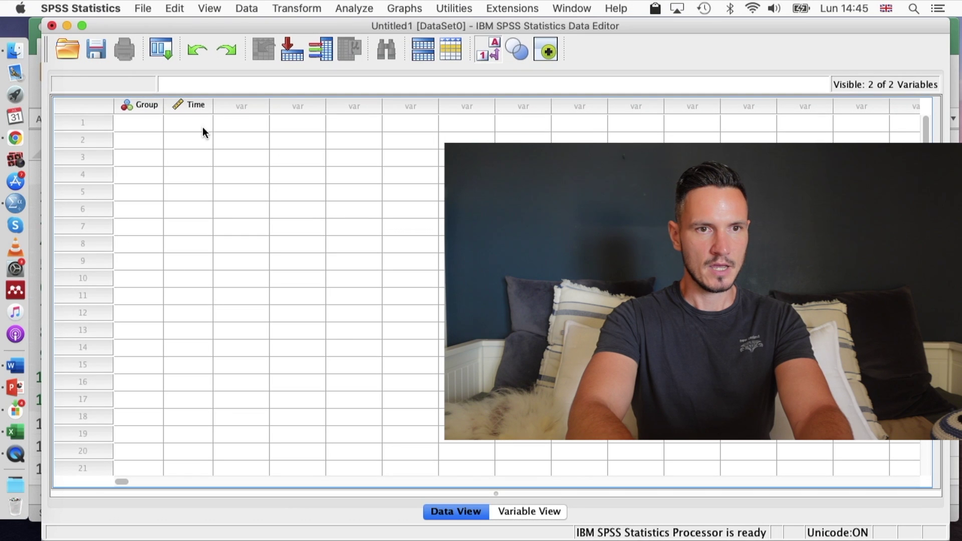
left_click(188, 123)
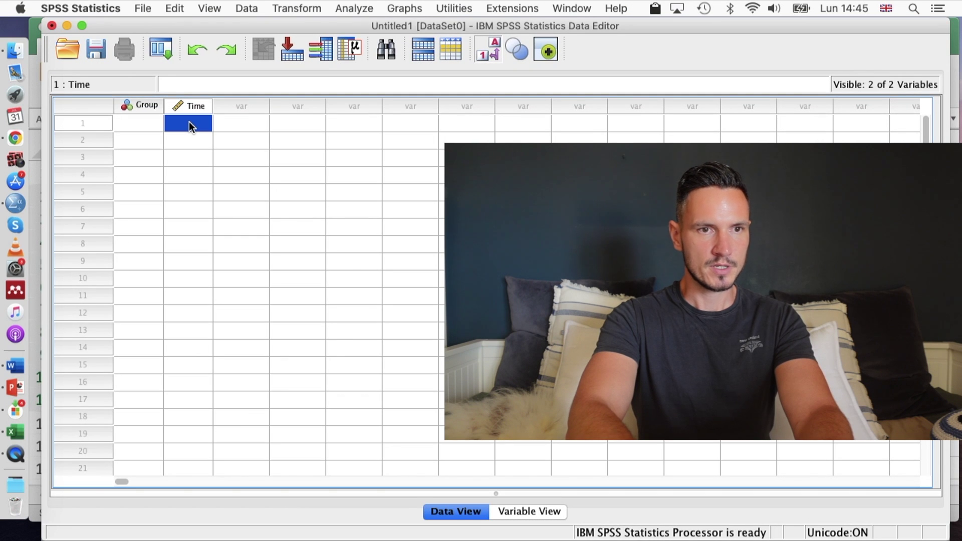
key("super+v")
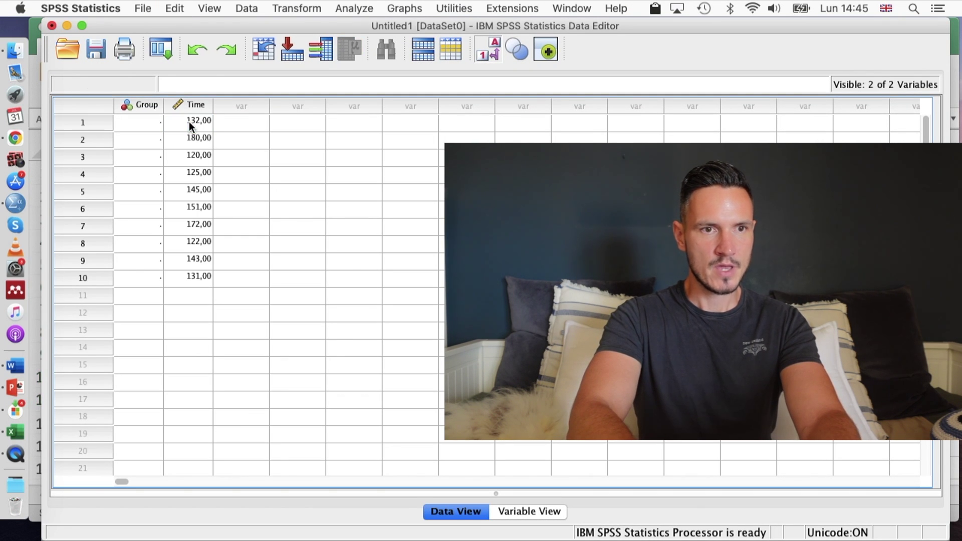
- Enter group code 1 in the Group column for rows 1 to 10
left_click(146, 125)
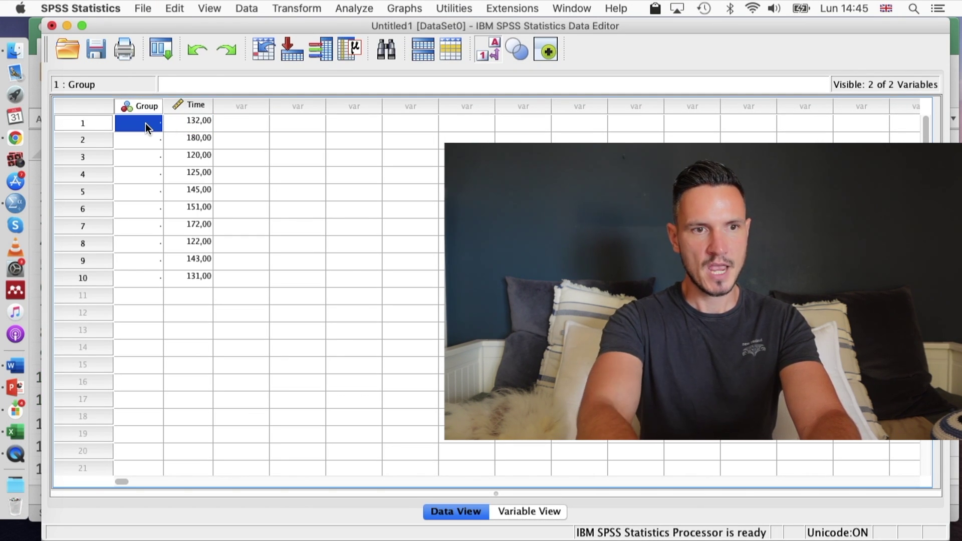
type("1")
key("Return")
type("1")
key("Return")
type("1")
key("Return")
type("1")
key("Return")
type("1")
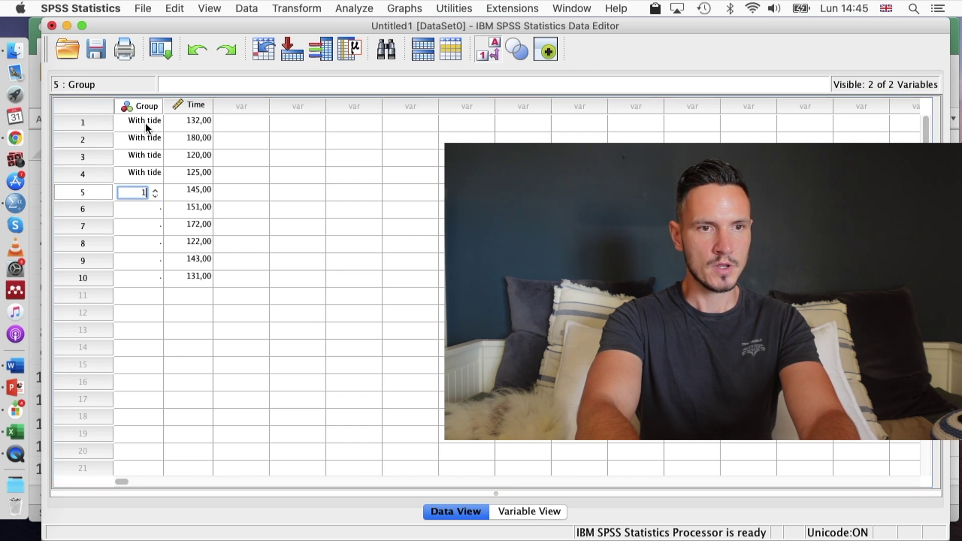
key("Return")
type("1")
key("Return")
type("1")
key("Return")
type("1")
key("Return")
type("1")
key("Return")
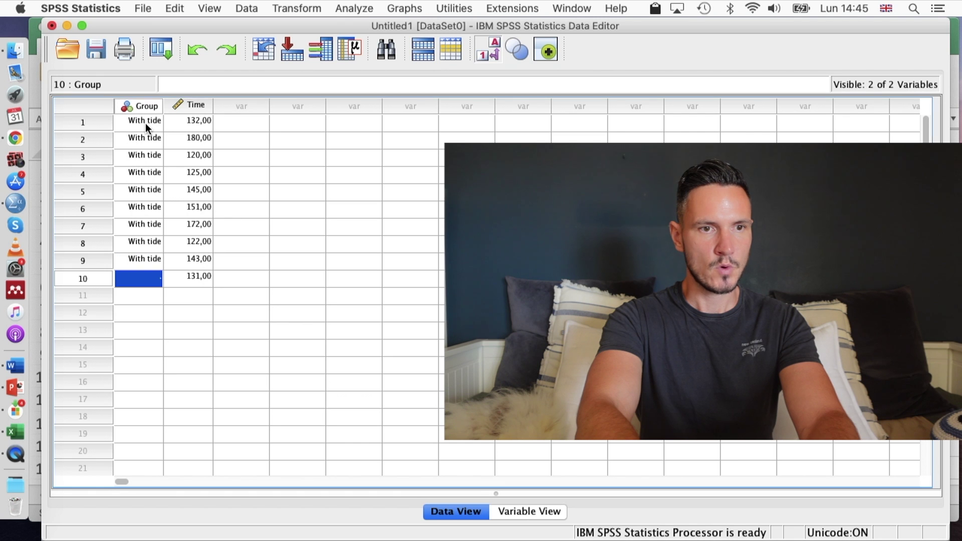
type("1")
key("Return")
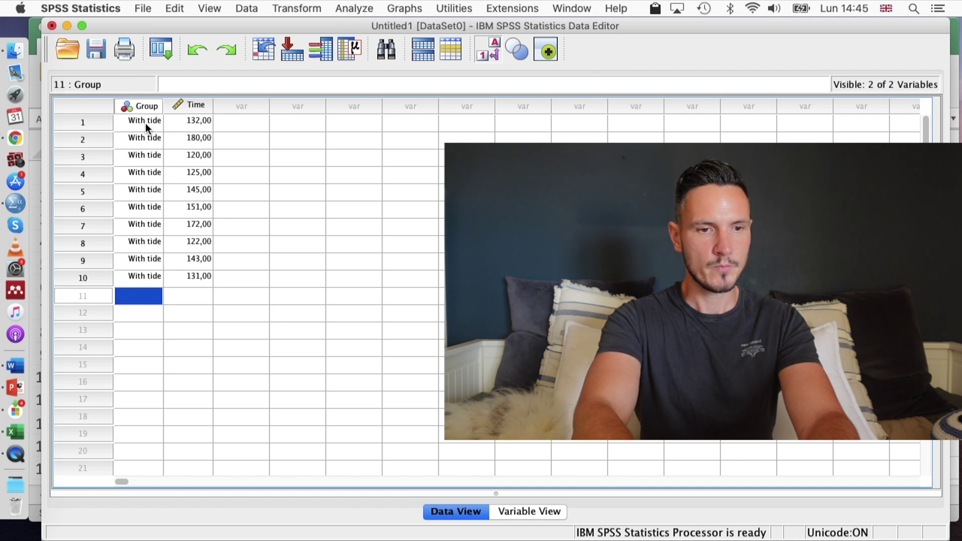
- Switch to the T-test workbook in Excel and copy the Against Tide values in B2:B11
key("ctrl+Up")
left_click(379, 341)
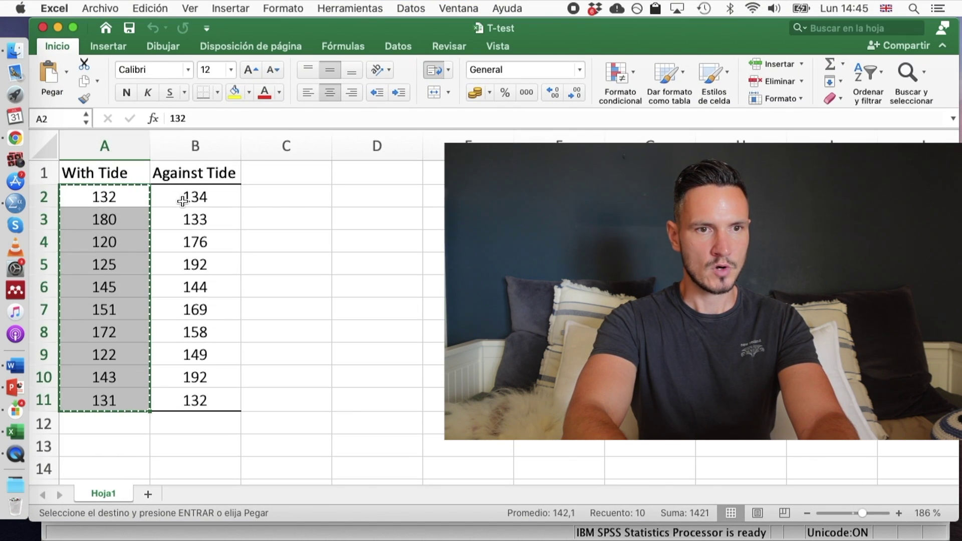
left_click(184, 199)
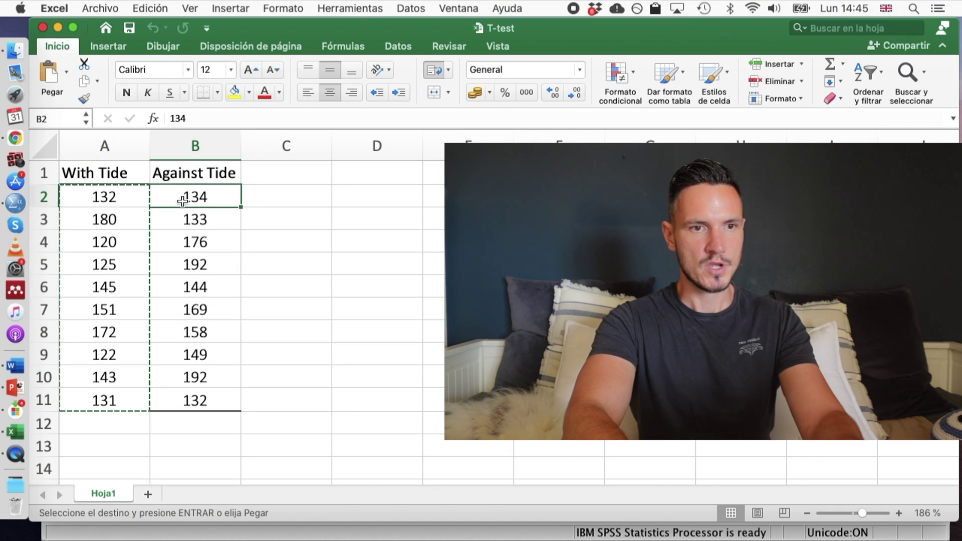
left_click(215, 404, "shift")
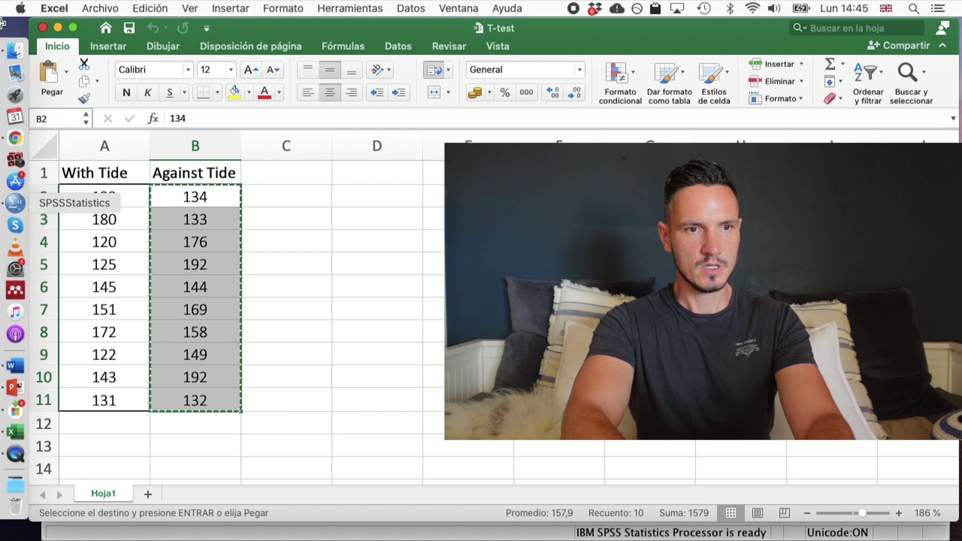
- Return to SPSS Statistics and paste the Against Tide values into the Time column from row 11
left_click(15, 203)
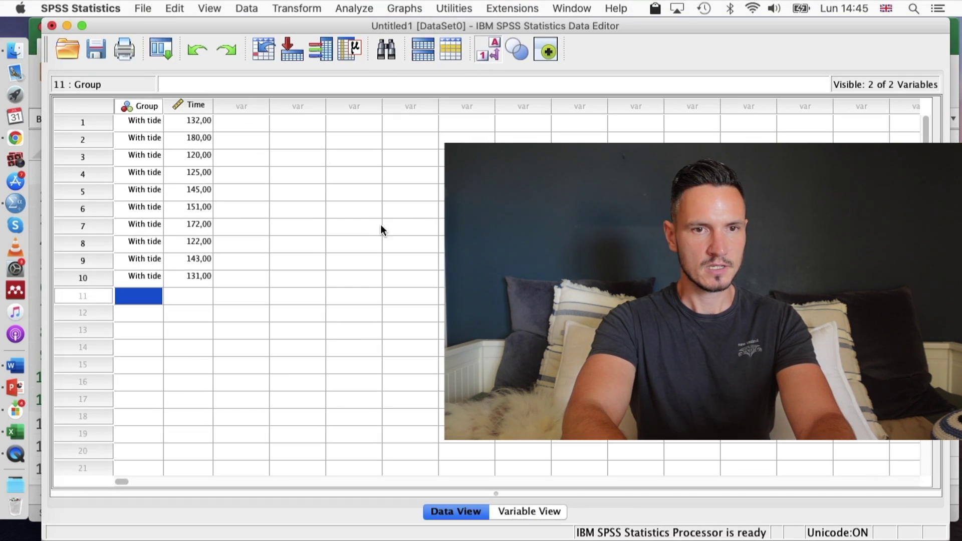
left_click(204, 289)
key("super+v")
- Enter group code 2 in the Group column for rows 11 to 20
left_click(142, 295)
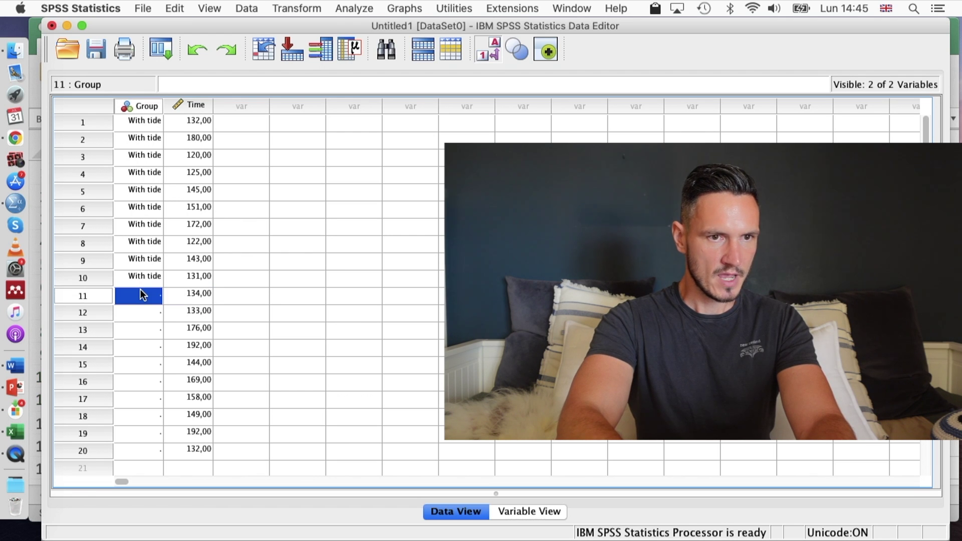
type("2")
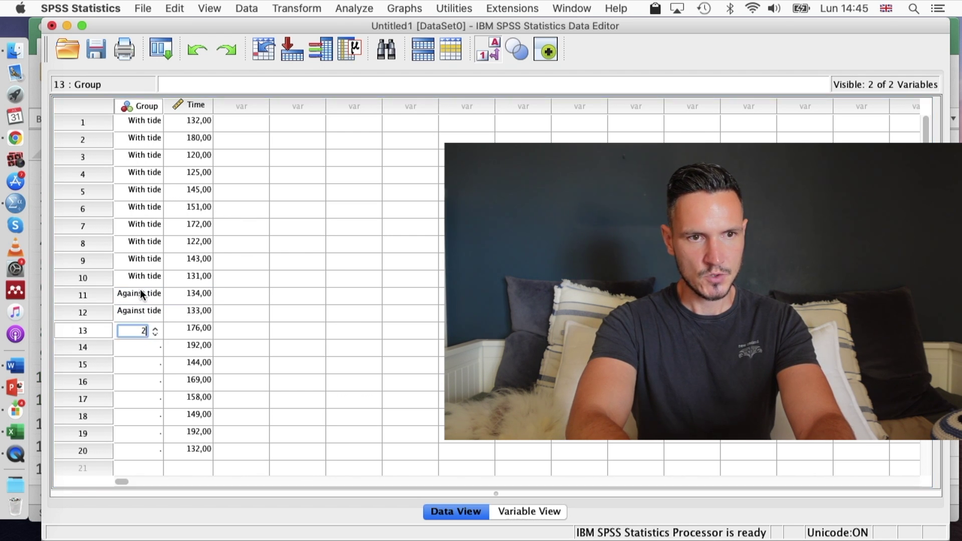
type(" 2 2 2 2 2 2 2")
key("Return")
type("2")
key("Return")
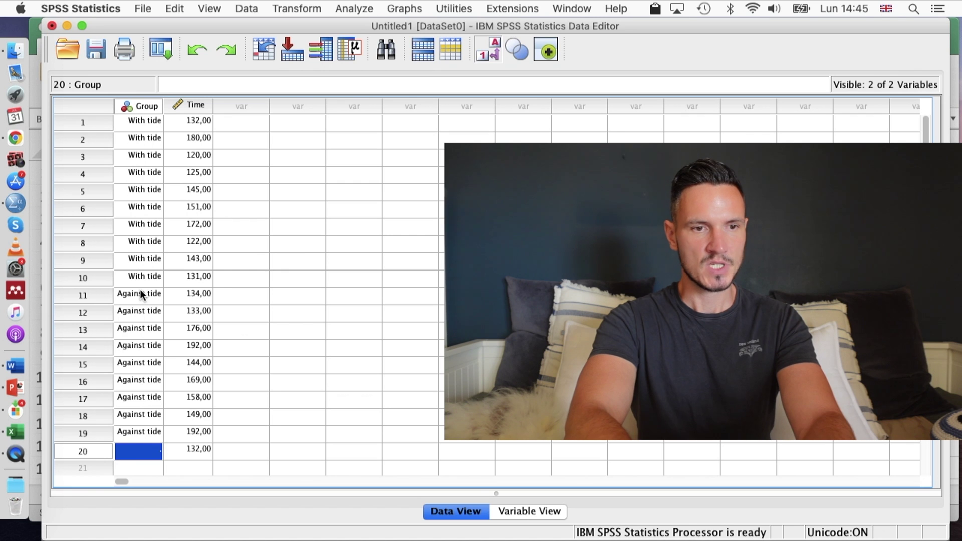
type("2")
key("Return")
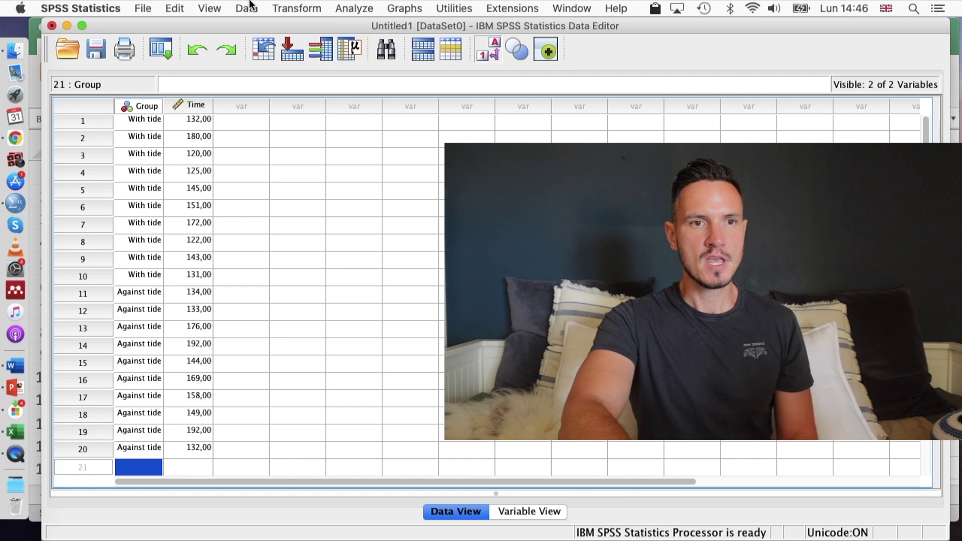
- Hide the value labels to view the Group column's numeric codes, and turn the labels back on
left_click(207, 6)
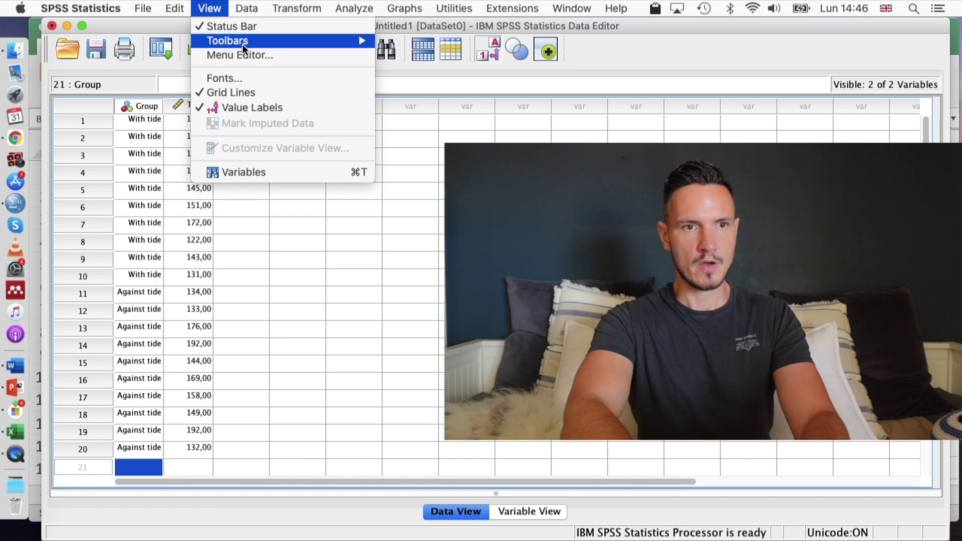
left_click(253, 107)
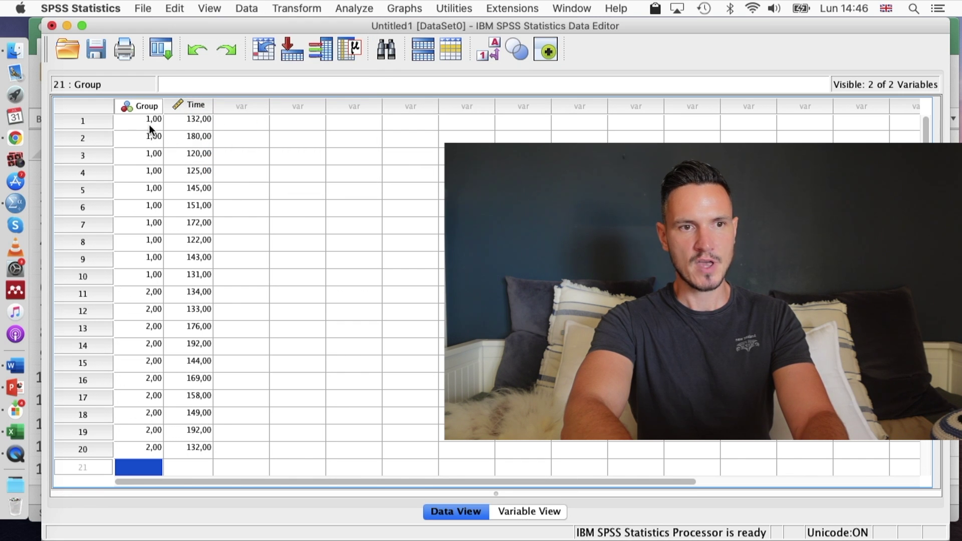
left_click(189, 5)
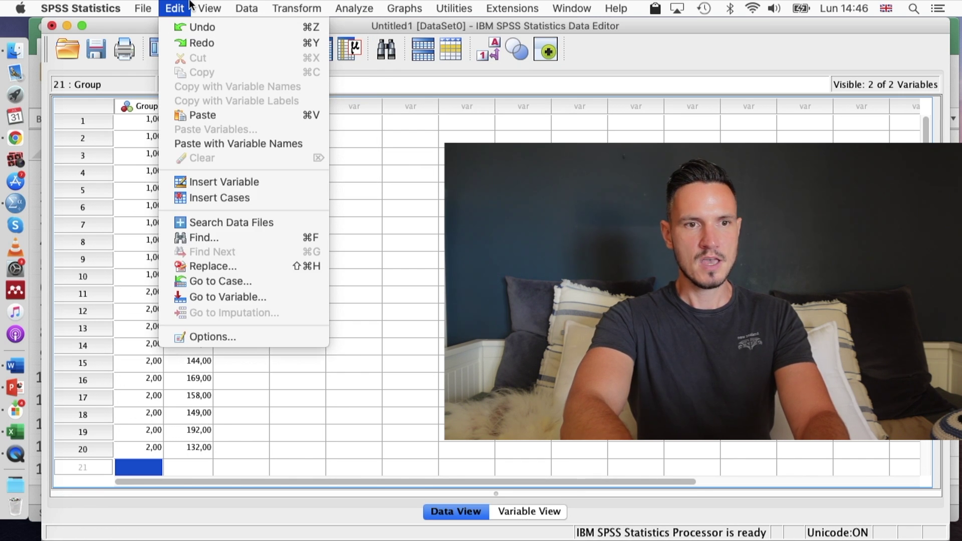
mouse_move(206, 6)
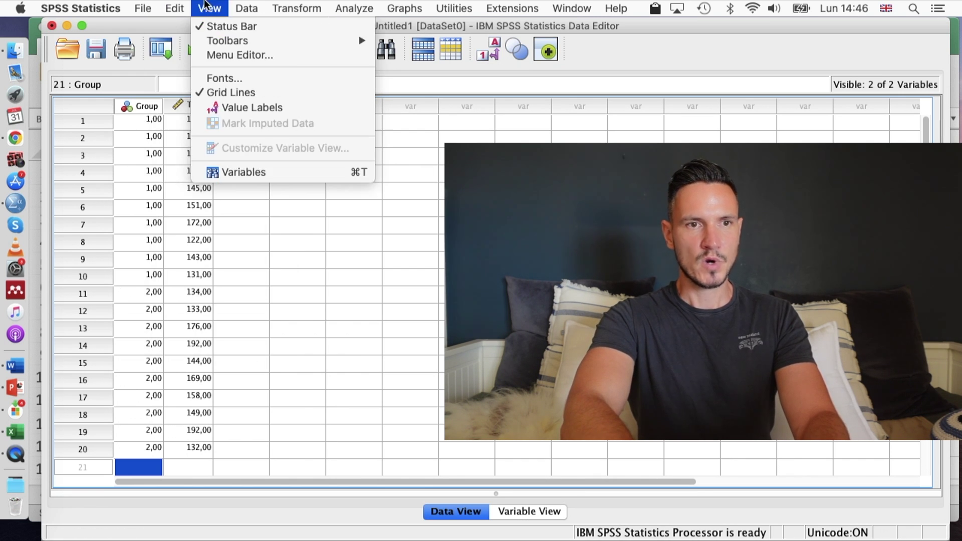
left_click(238, 108)
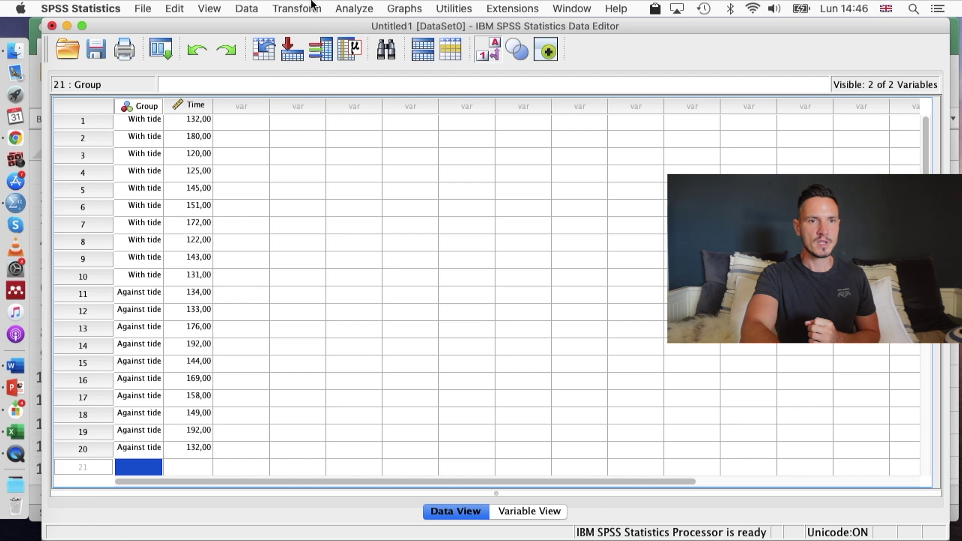
- Set up an Explore analysis with Time in the dependent list and Group in the factor list
left_click(310, 7)
mouse_move(343, 7)
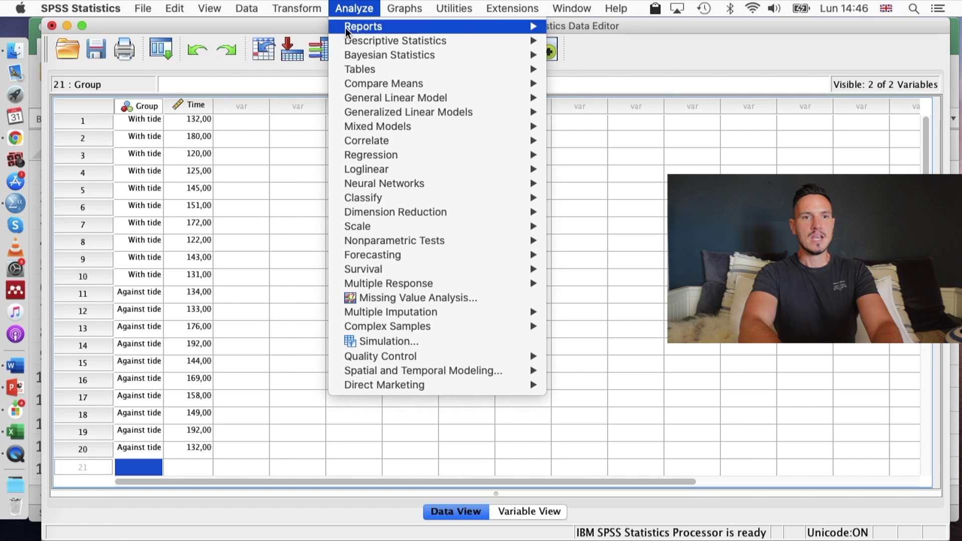
mouse_move(349, 42)
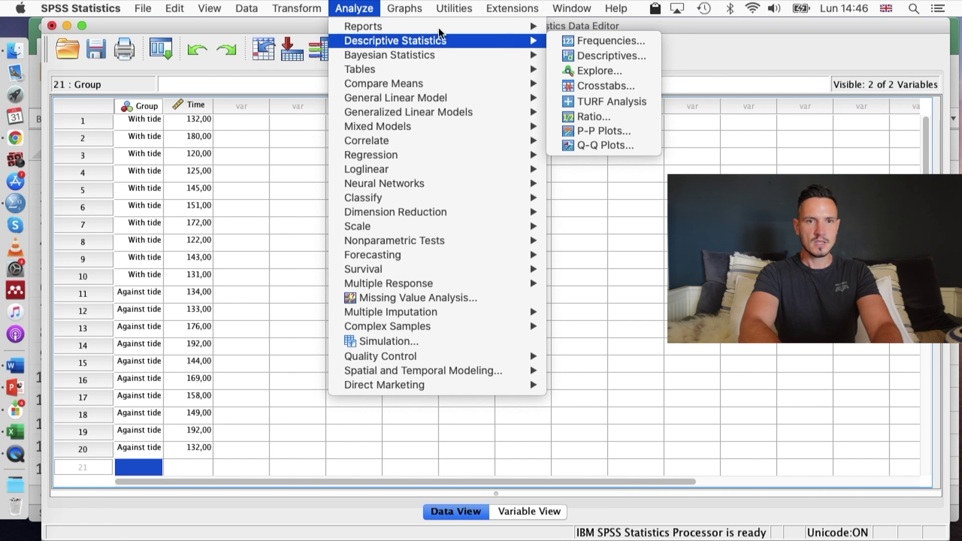
left_click(580, 75)
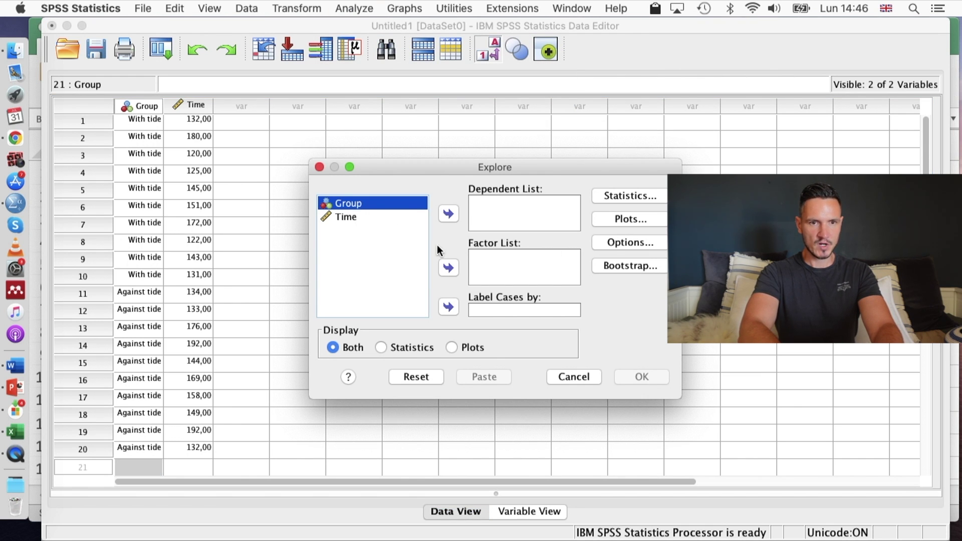
left_click(449, 269)
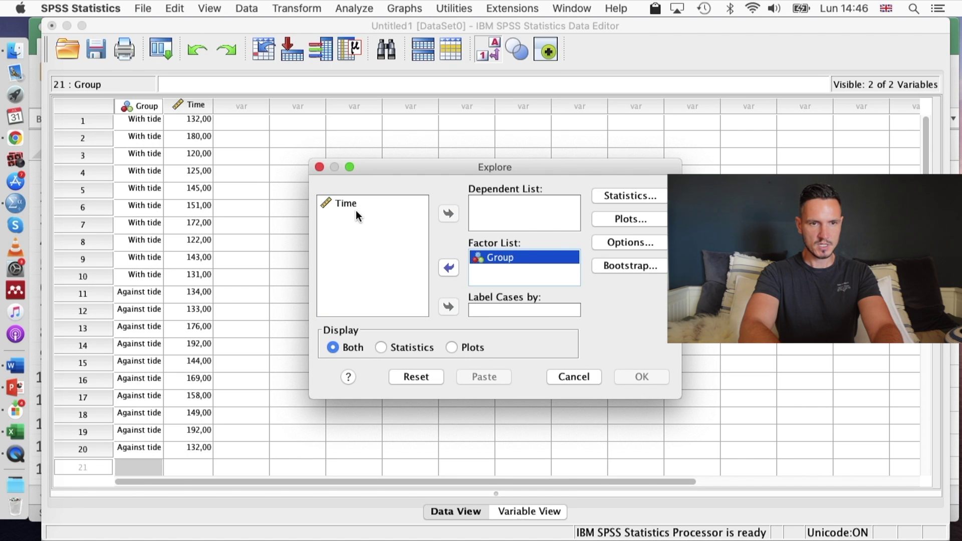
left_click(344, 203)
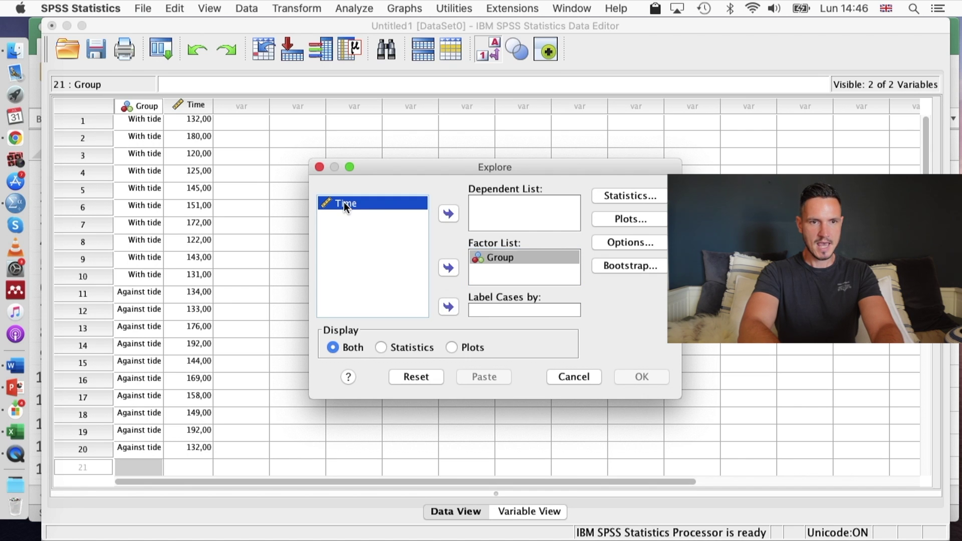
left_click(449, 214)
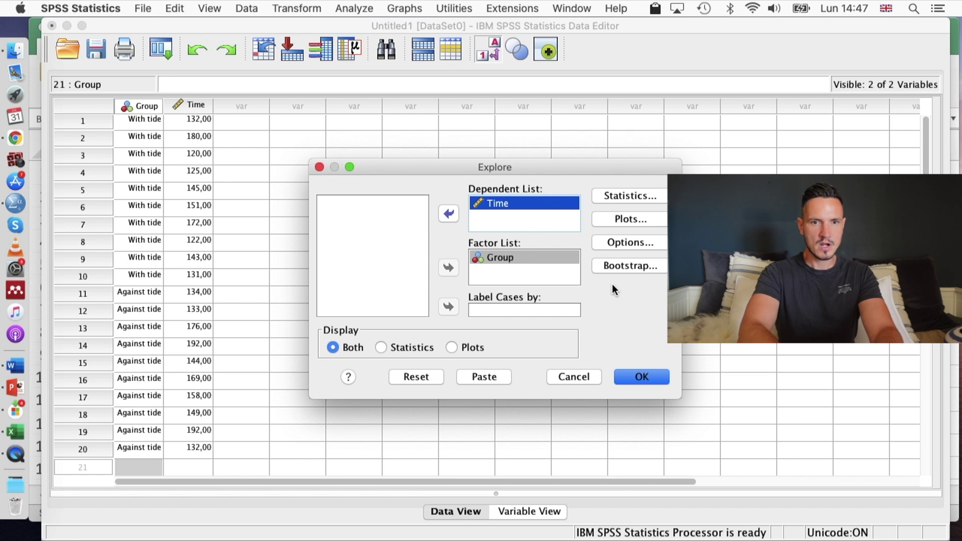
- Enable normality plots with tests and histograms, disable stem-and-leaf plots, and run the Explore analysis
left_click(639, 221)
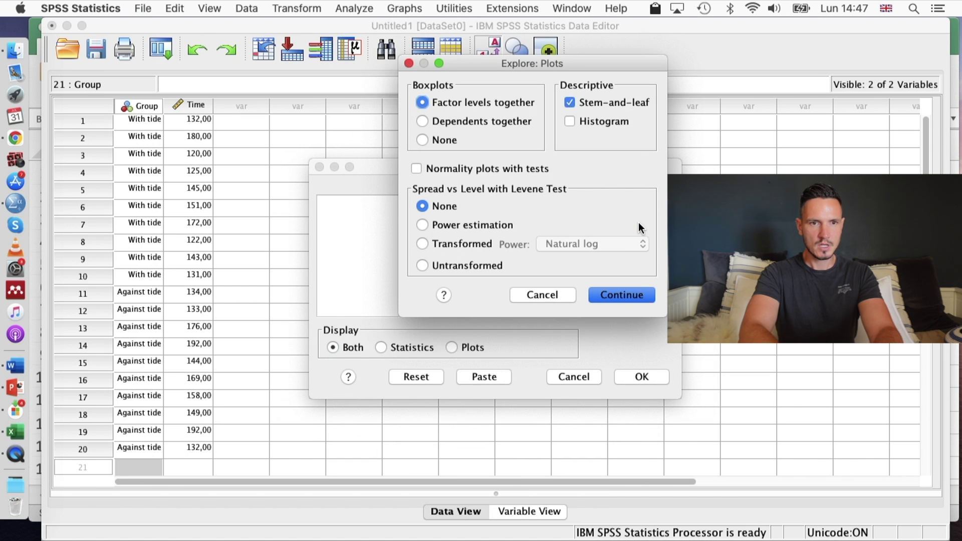
left_click(431, 169)
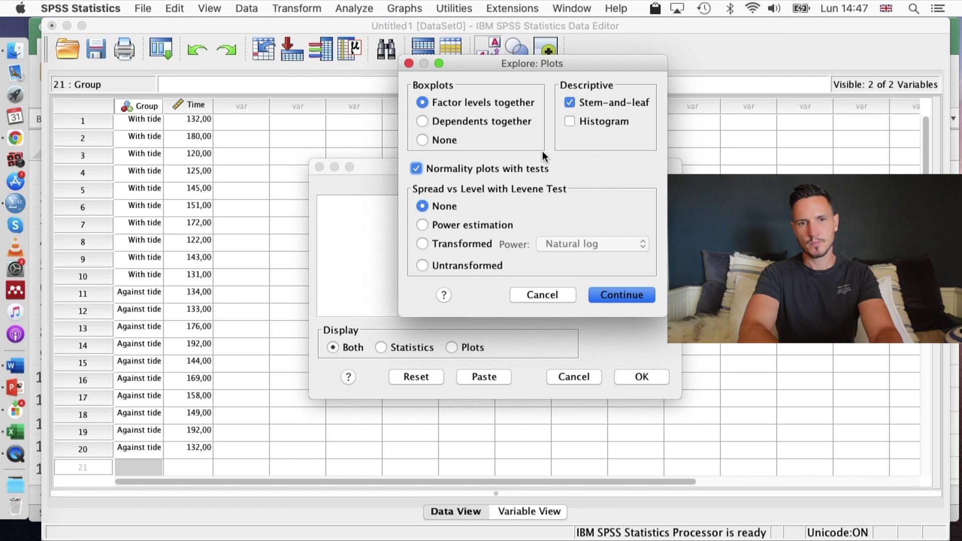
left_click(575, 122)
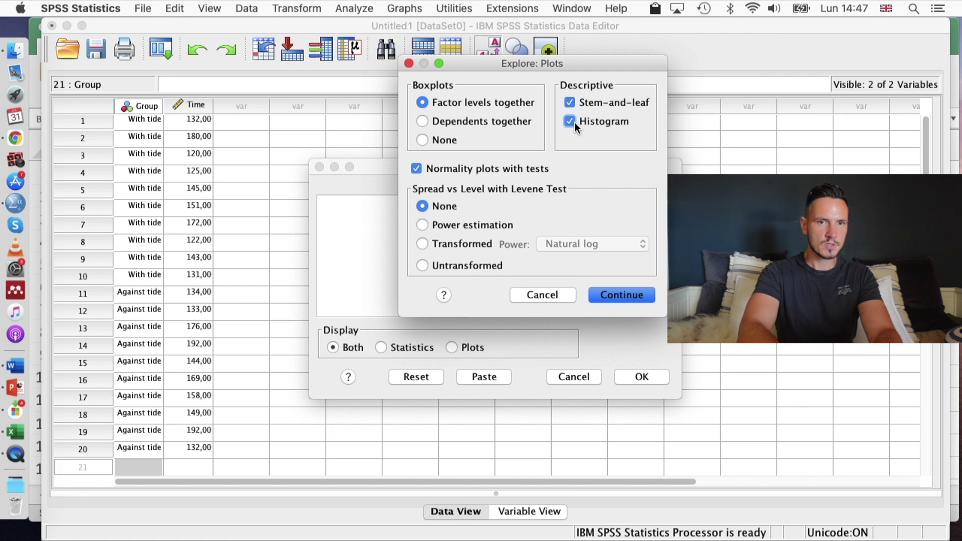
left_click(570, 103)
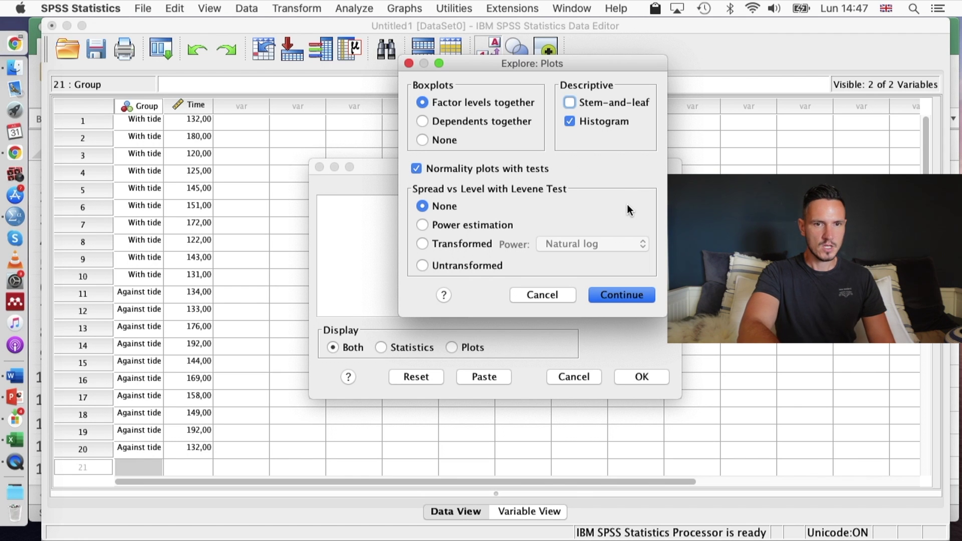
left_click(631, 295)
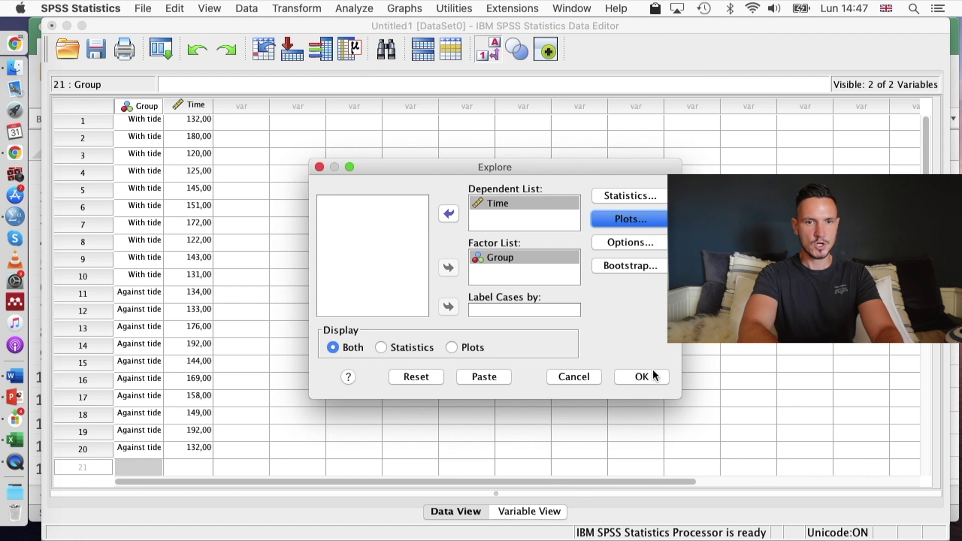
left_click(642, 377)
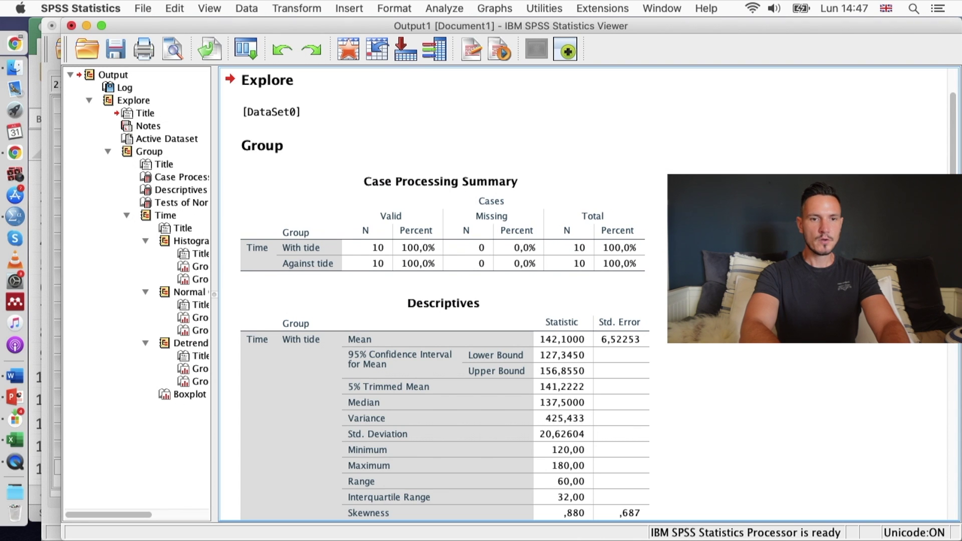
- Review the Explore output's Descriptives table and the Time histograms for both groups
scroll(630, 289, "down", 5)
left_click(571, 278)
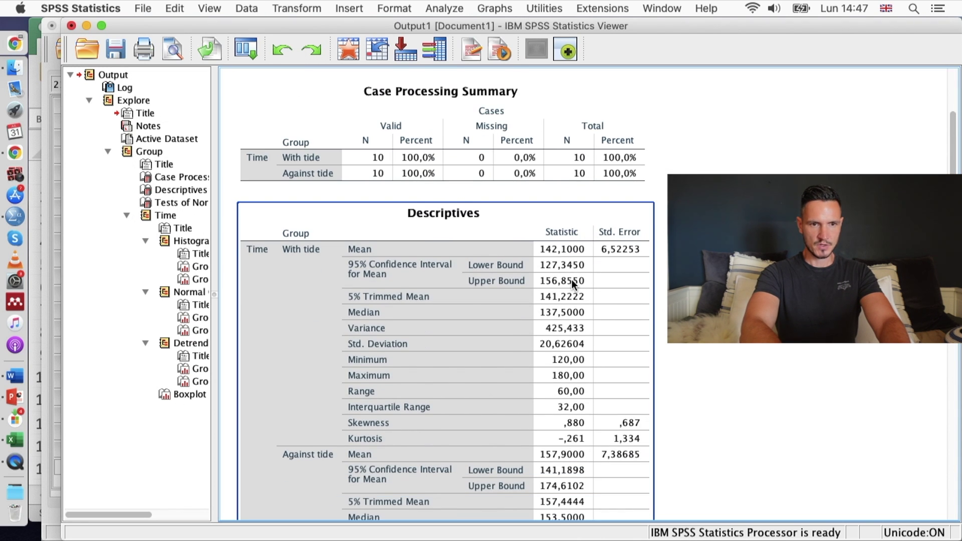
scroll(571, 279, "down", 5)
scroll(571, 278, "down", 1)
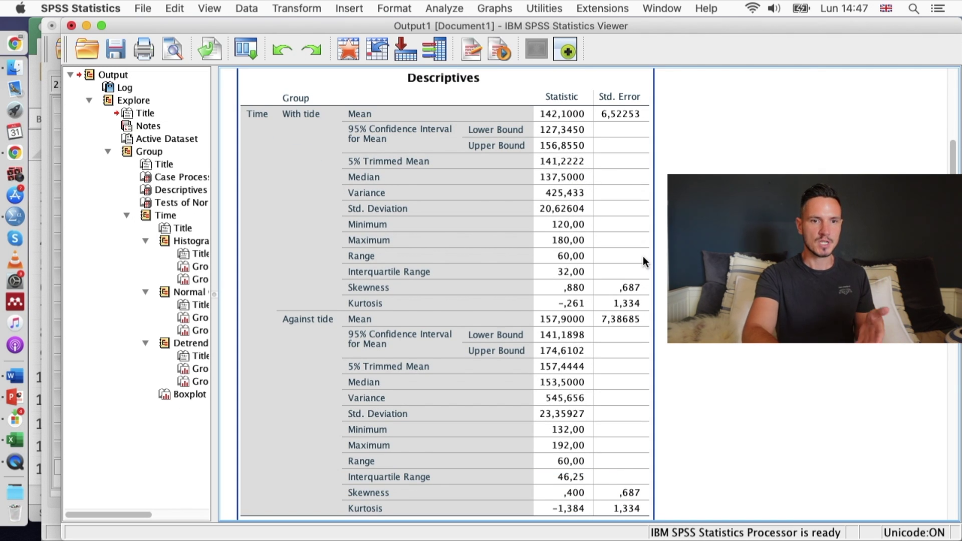
scroll(586, 294, "down", 3)
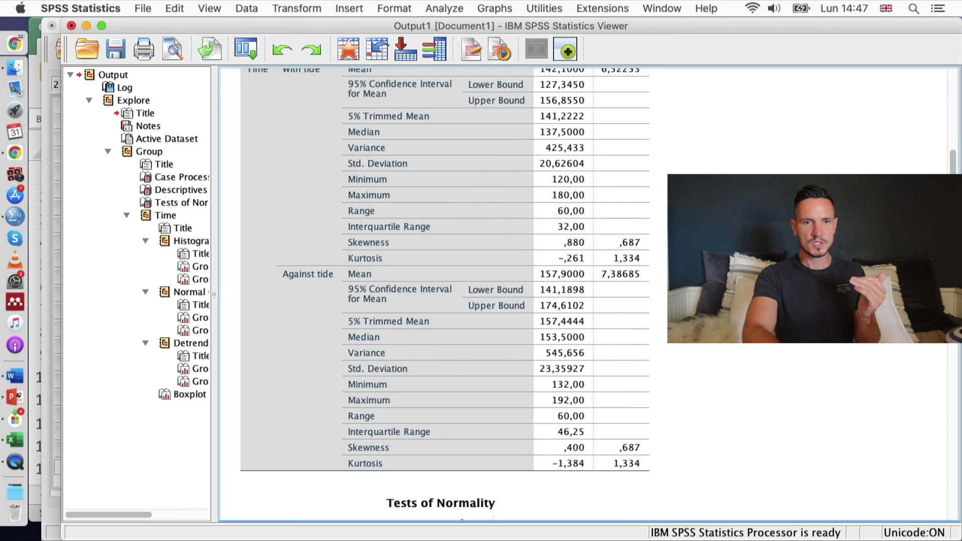
scroll(586, 295, "down", 2)
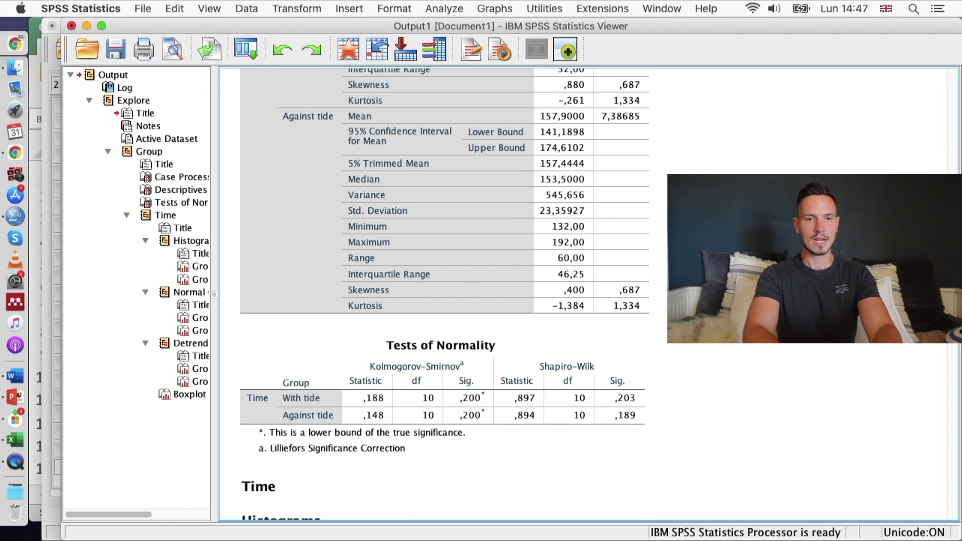
scroll(586, 294, "down", 10)
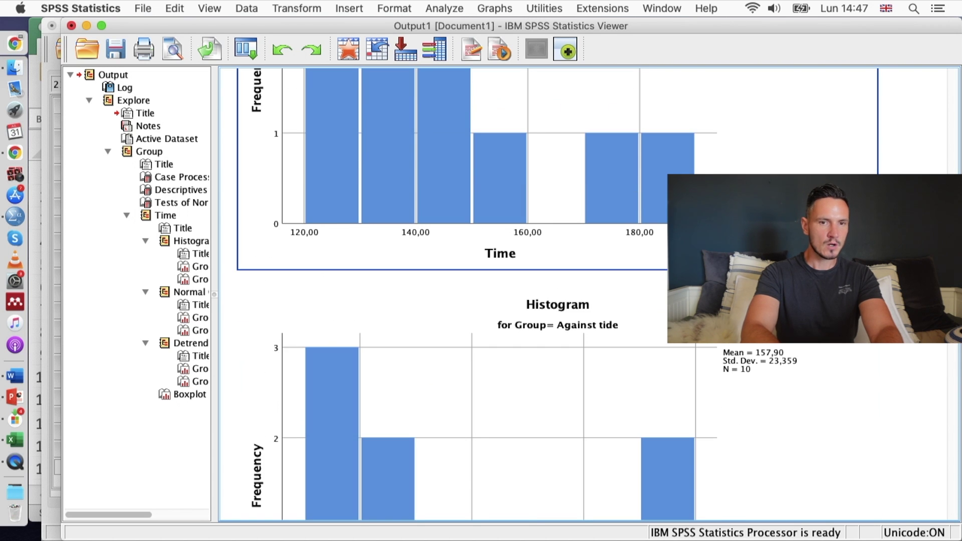
scroll(586, 294, "down", 6)
scroll(586, 295, "up", 15)
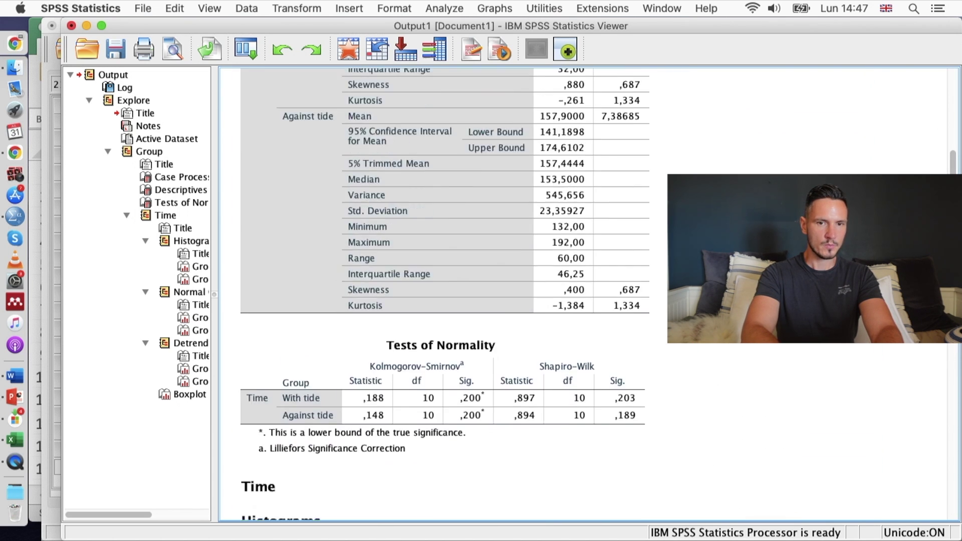
scroll(581, 294, "down", 3)
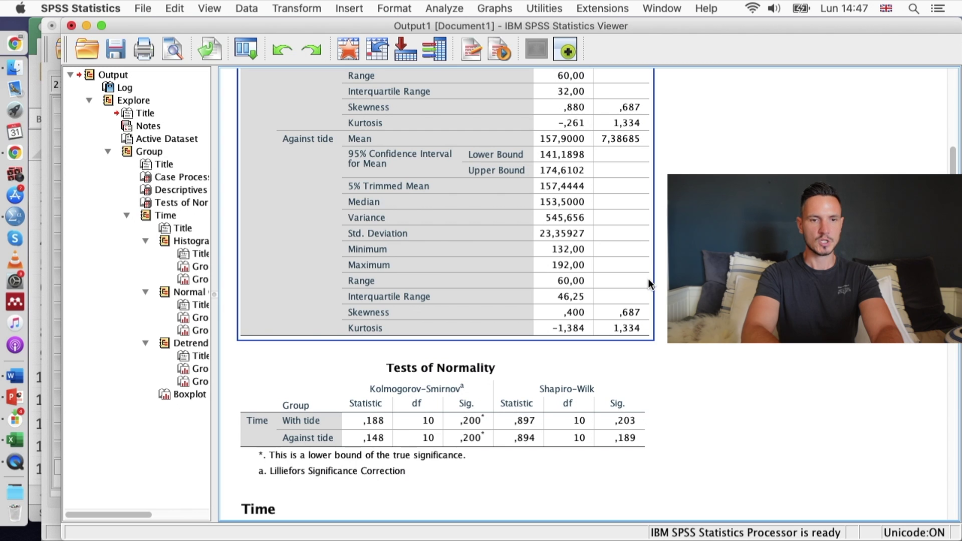
- Examine the Shapiro-Wilk significance values for both tide groups in the Tests of Normality table
left_click(456, 369)
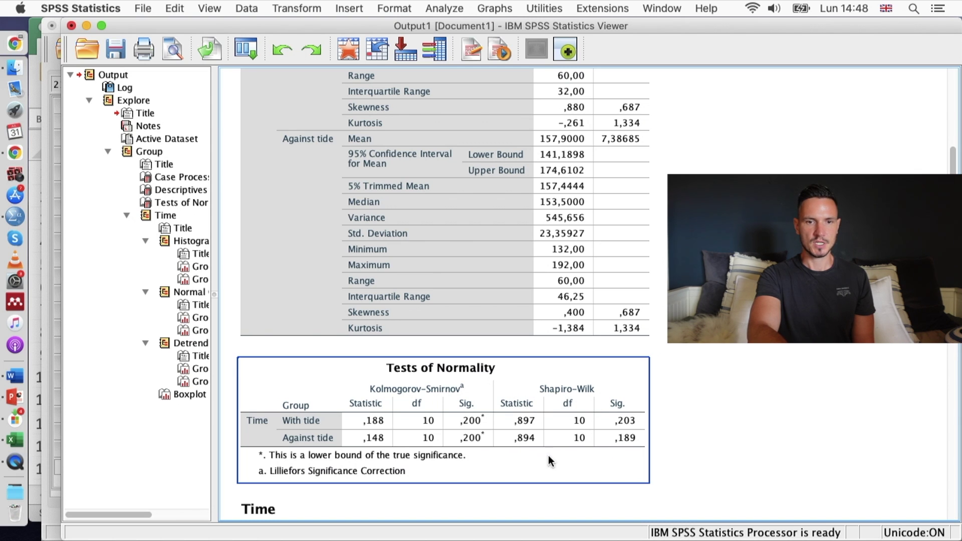
left_click(789, 391)
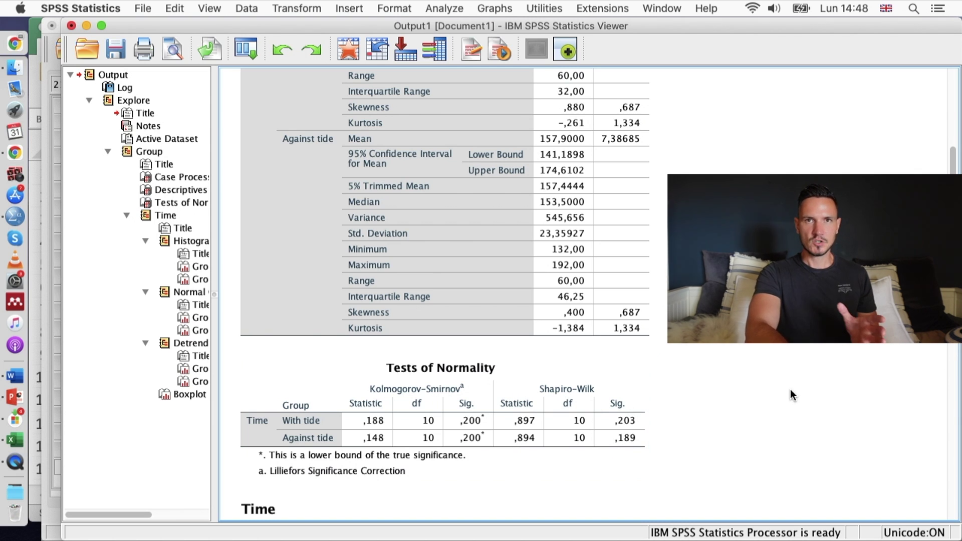
left_click(618, 426)
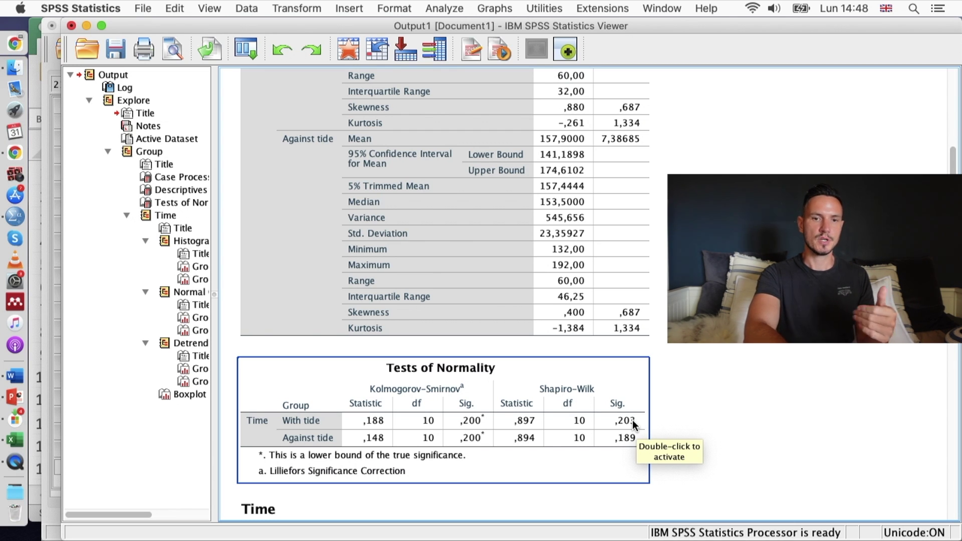
left_click(657, 433)
left_click(621, 422)
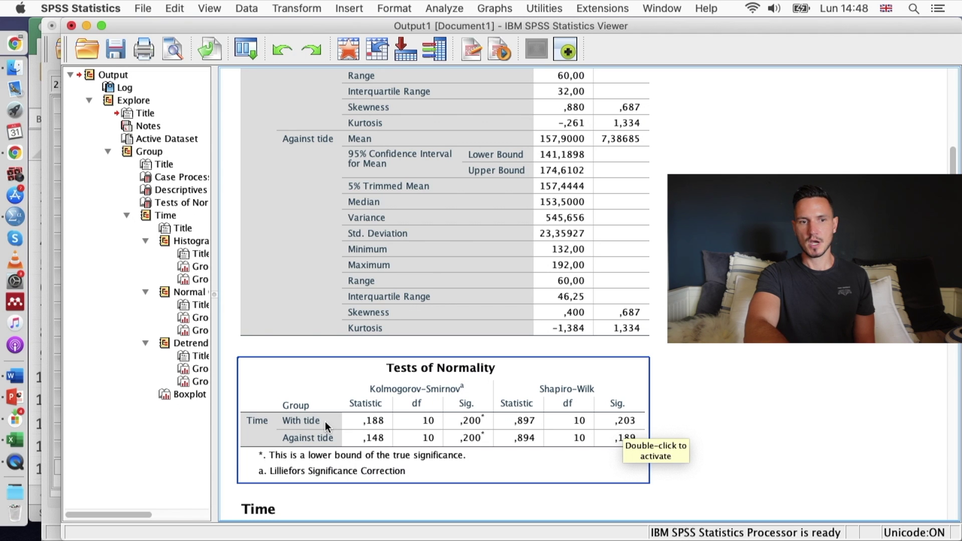
left_click(809, 467)
left_click(633, 451)
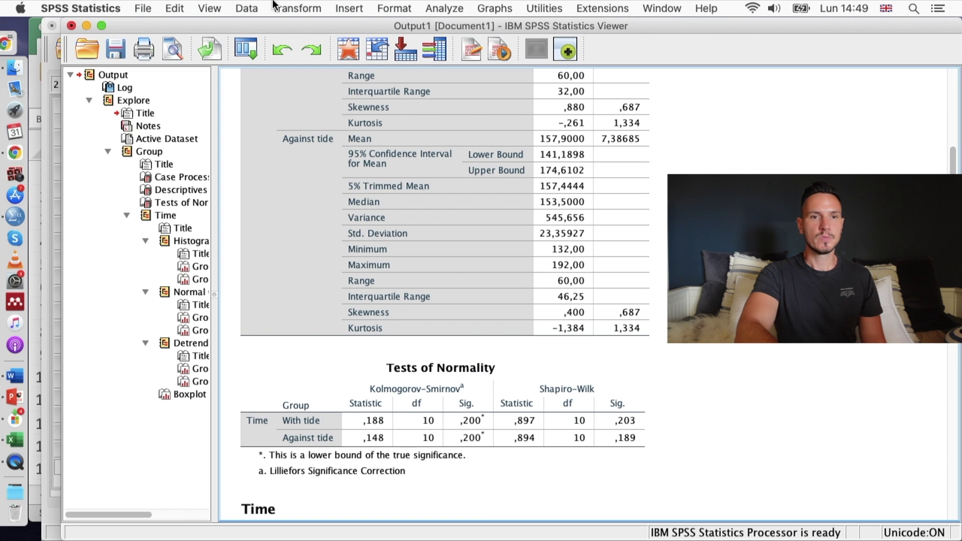
- Set up an Independent-Samples T Test with Time as the test variable and Group as the grouping variable
left_click(422, 6)
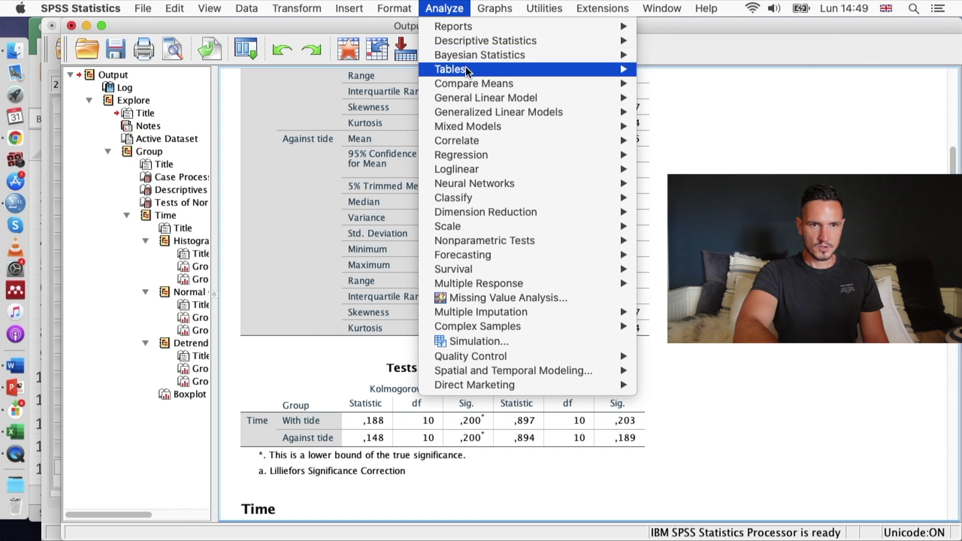
mouse_move(466, 79)
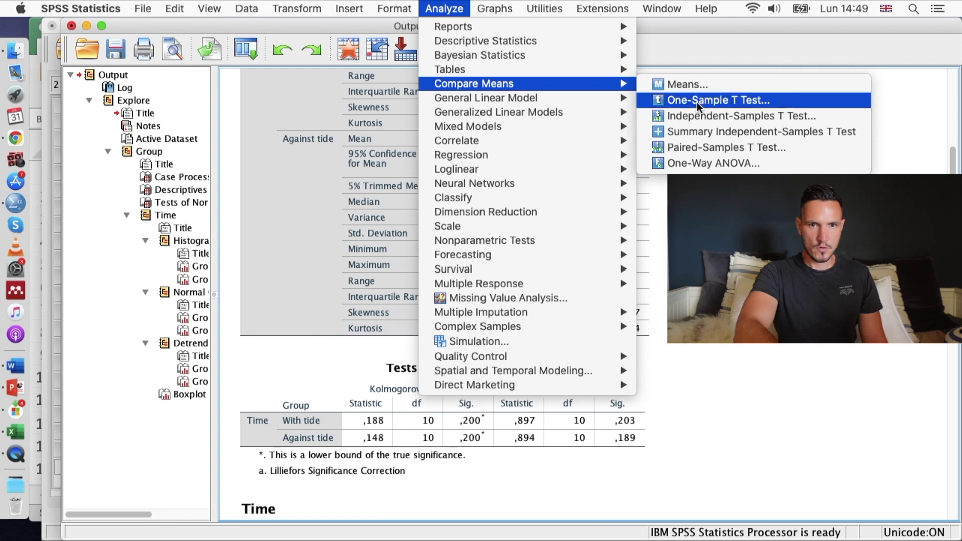
left_click(705, 117)
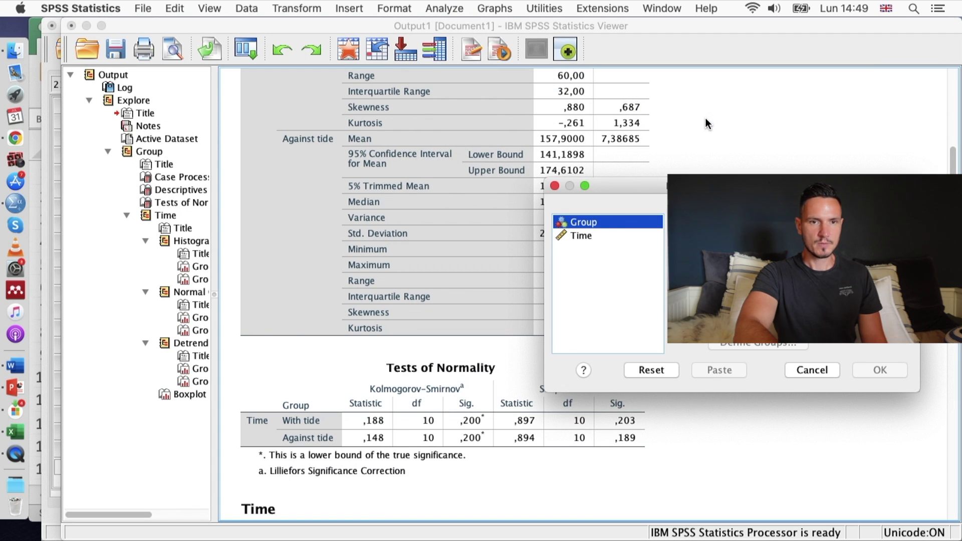
left_click(683, 316)
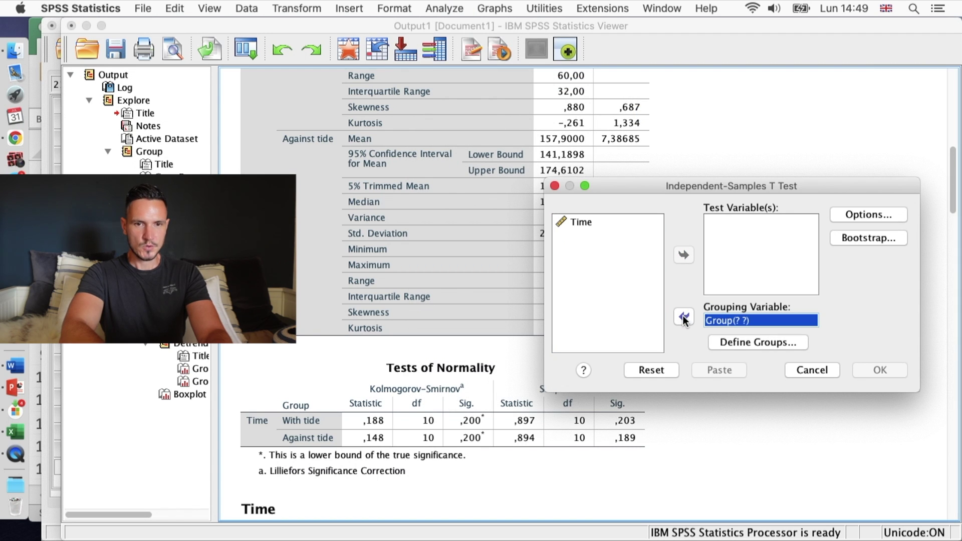
left_click(606, 217)
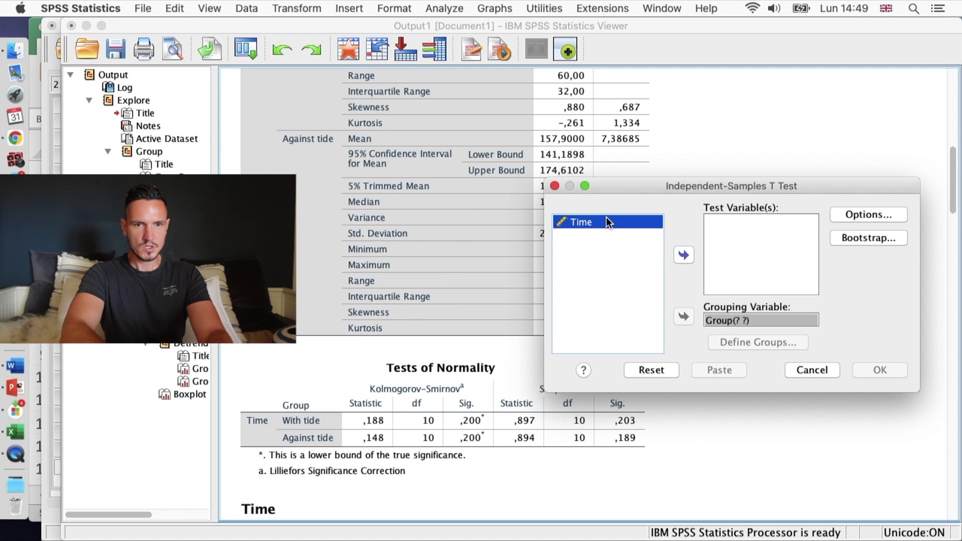
left_click(684, 254)
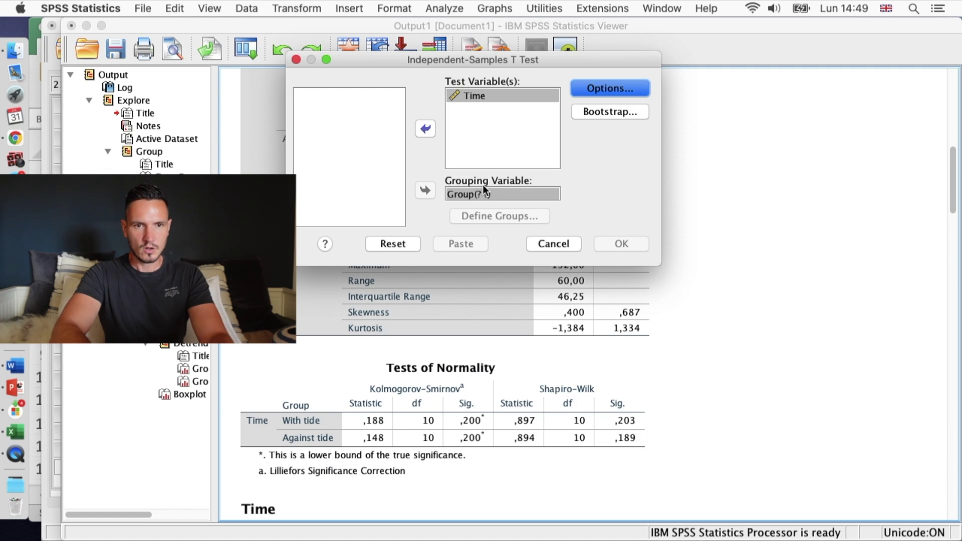
- Define the grouping variable's groups with the values 1 and 2, and run the t-test
left_click(502, 192)
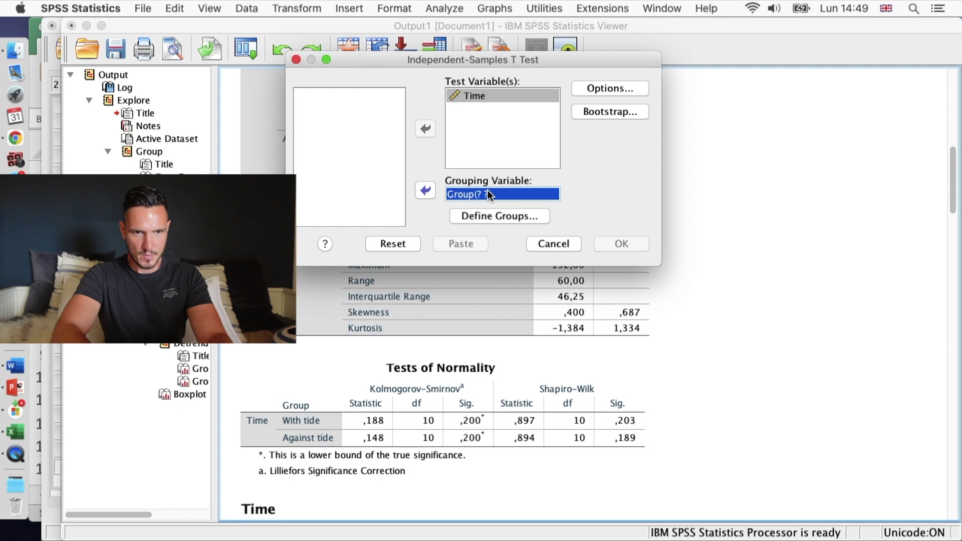
left_click(495, 216)
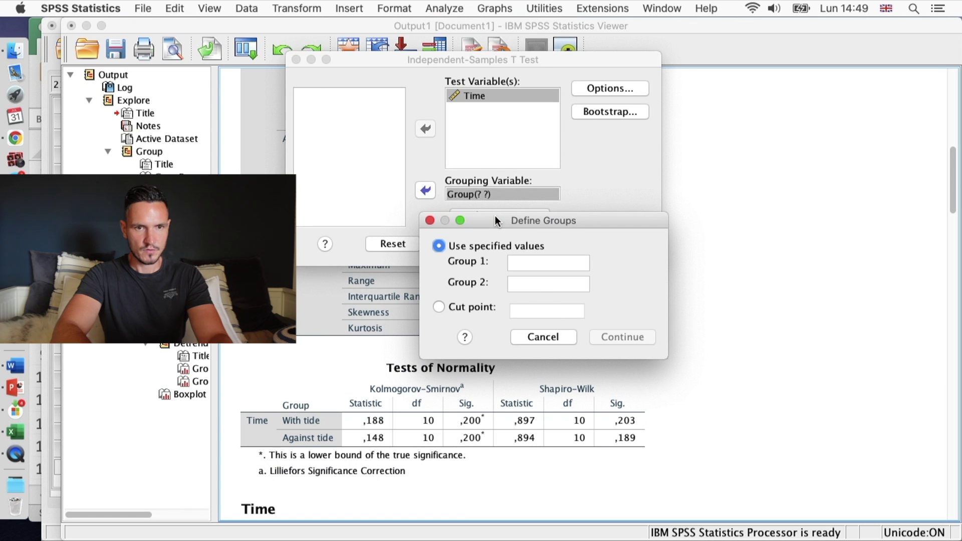
left_click(533, 262)
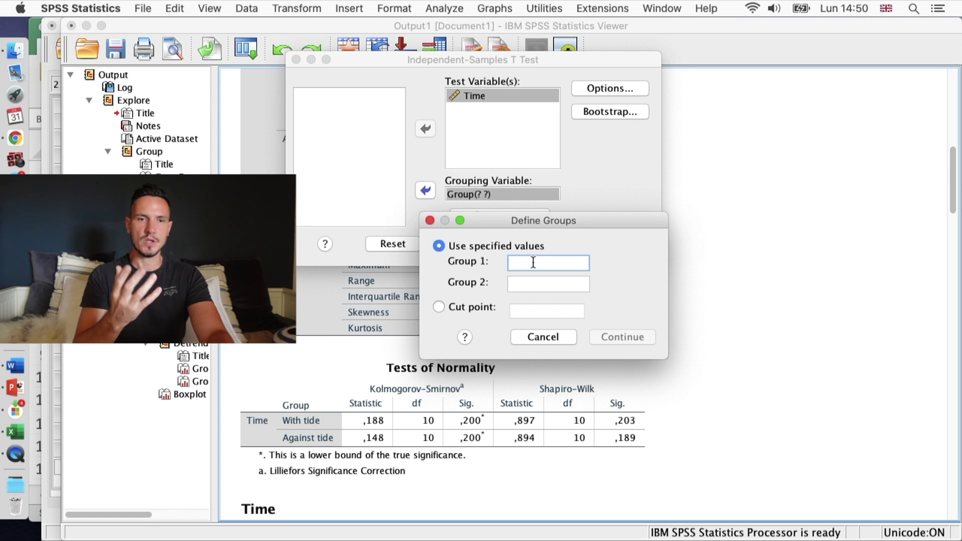
type("1")
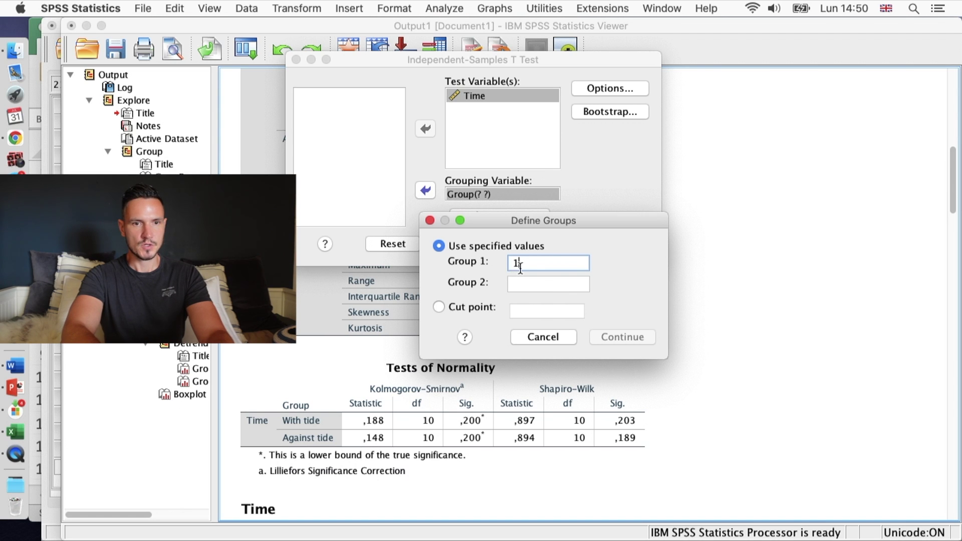
left_click(531, 284)
type("2")
left_click(616, 337)
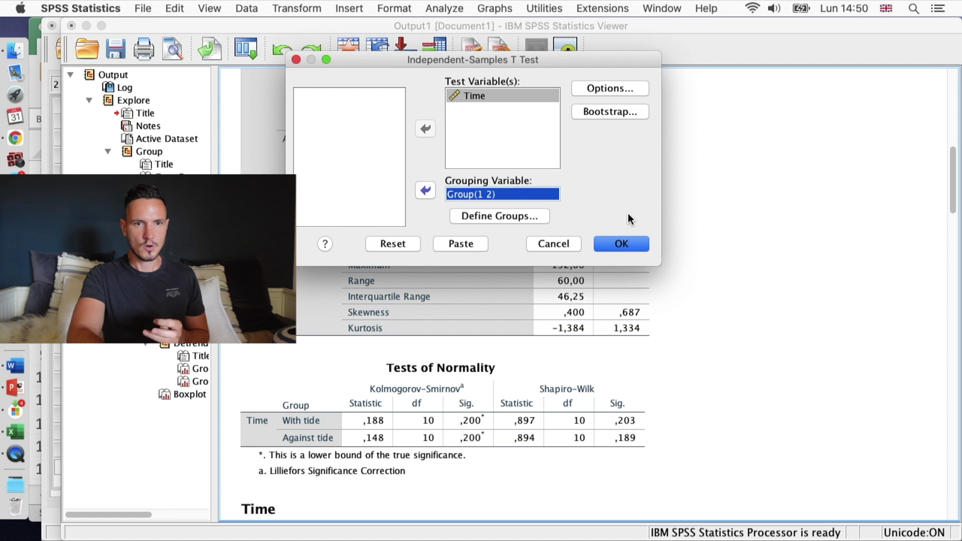
left_click(621, 243)
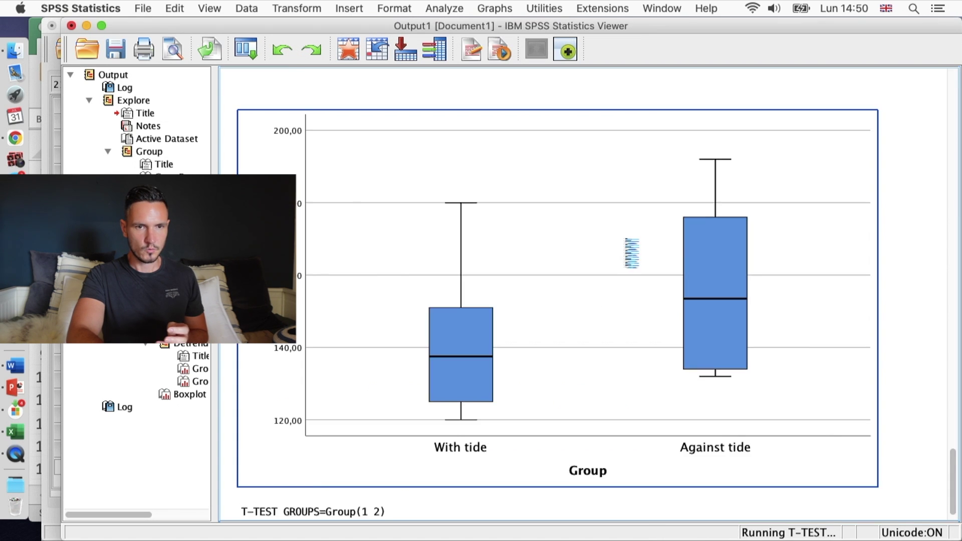
- Review the mean times of the with-tide and against-tide groups in the Group Statistics table
left_click(413, 287)
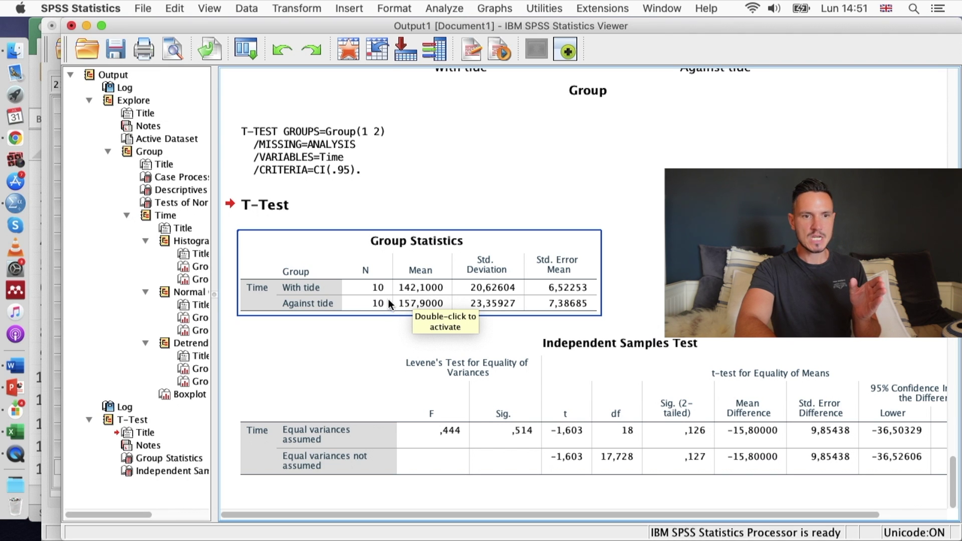
left_click(418, 321)
left_click(418, 314)
left_click(416, 317)
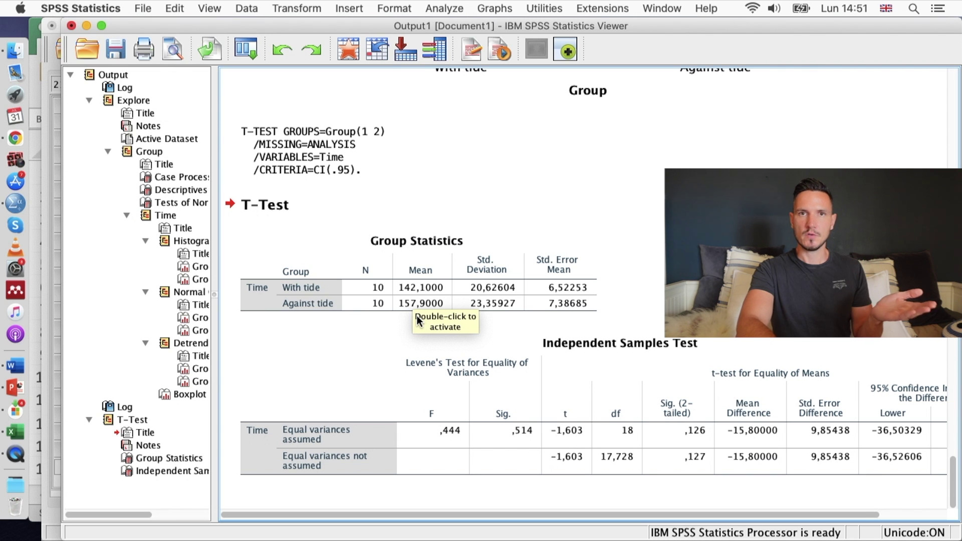
left_click(417, 315)
left_click(417, 321)
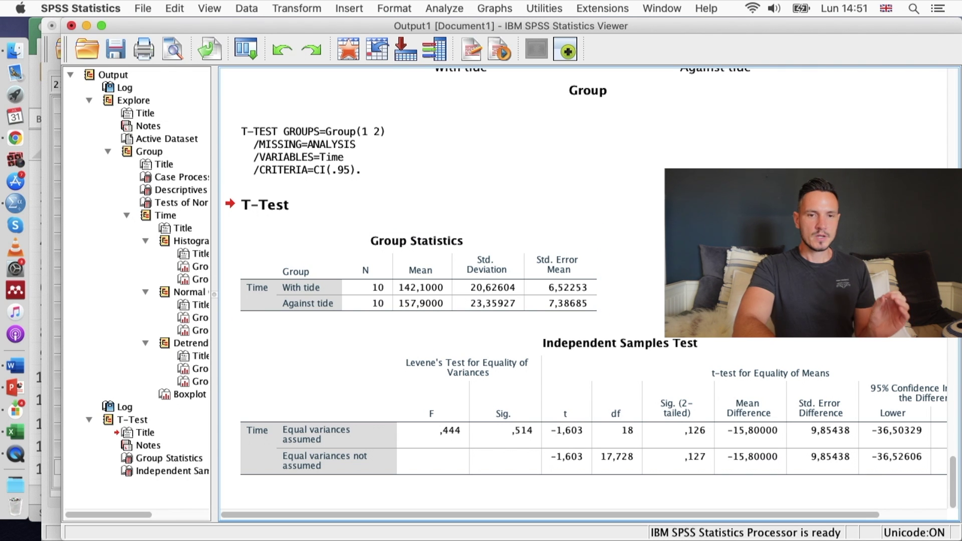
- Examine Levene's test and the two-tailed significance in the Independent Samples Test table, and compare them with the group means
left_click(657, 336)
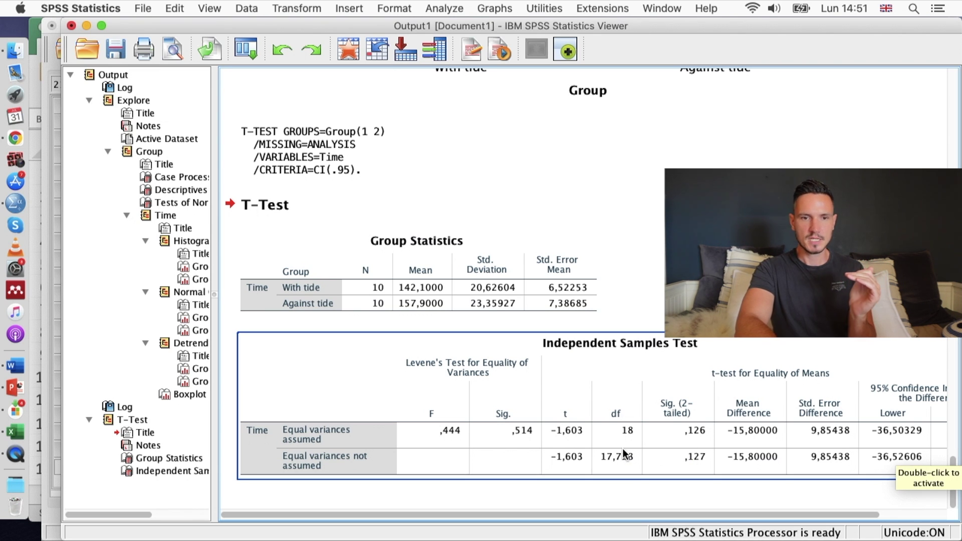
left_click(691, 204)
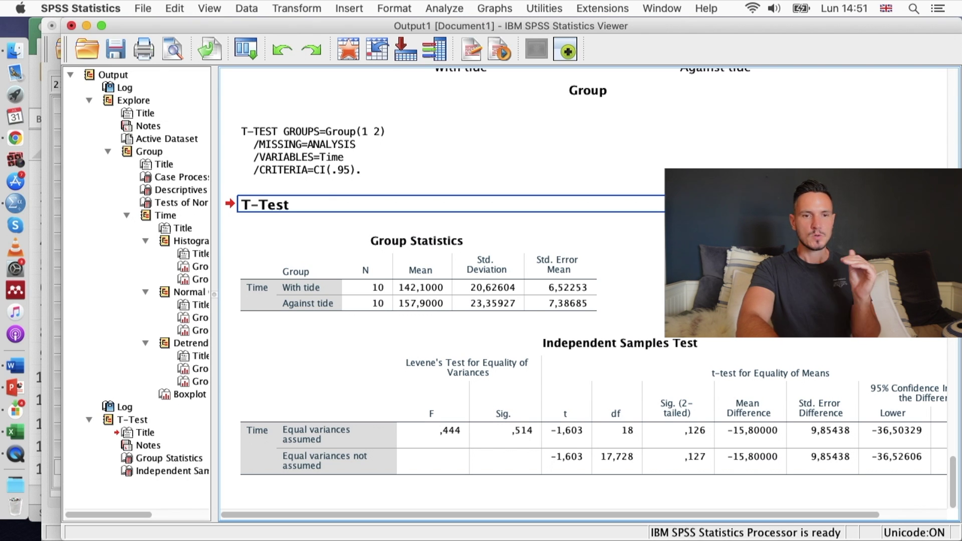
left_click(496, 384)
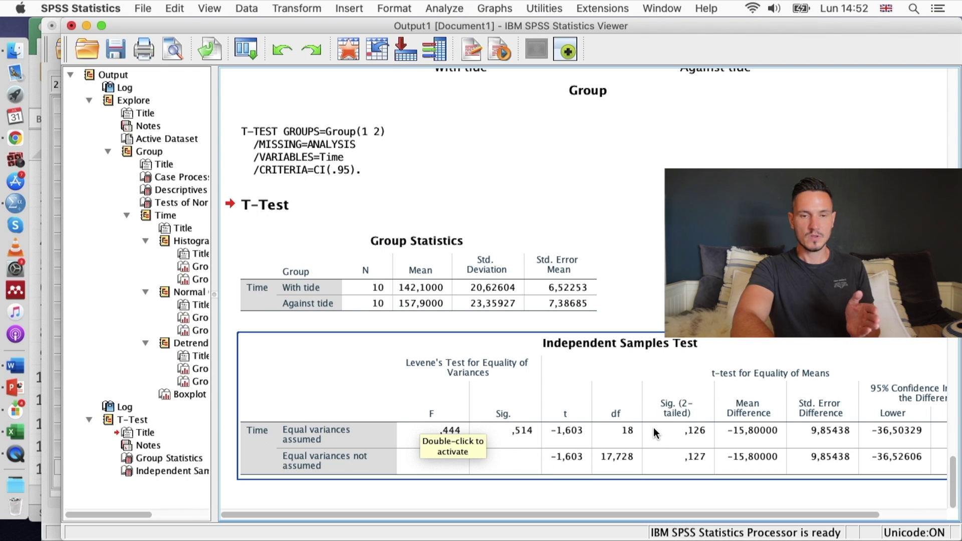
left_click(612, 70)
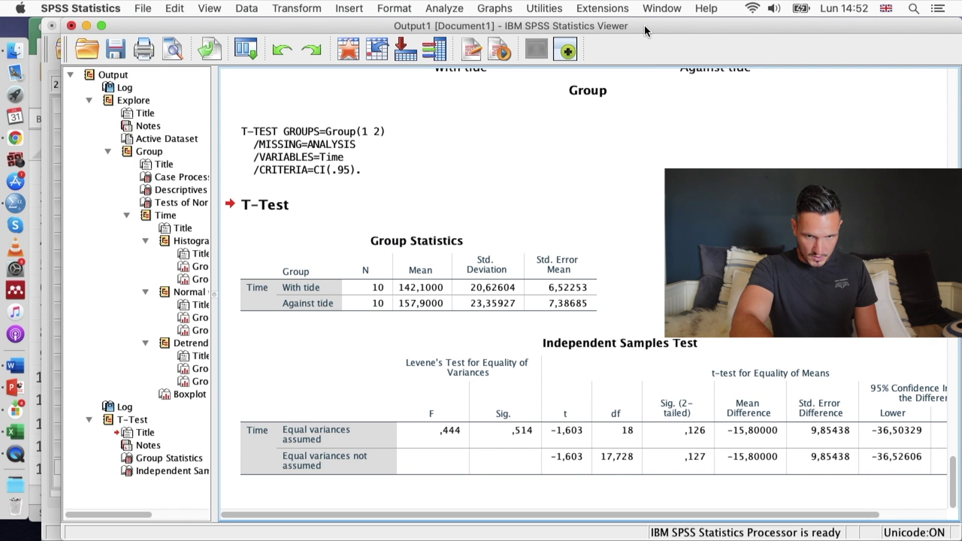
left_click_drag(645, 25, 592, 23)
scroll(566, 272, "right", 4)
left_click(595, 338)
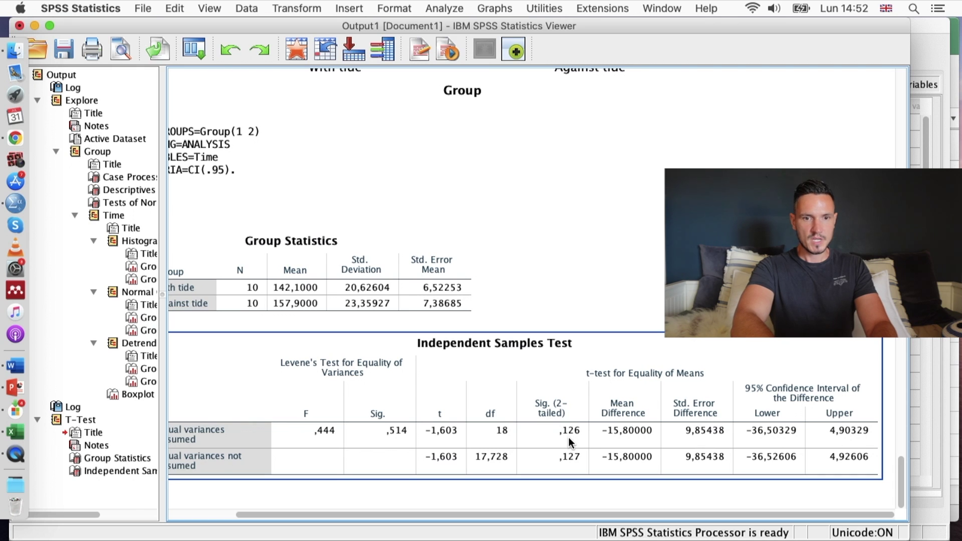
left_click(316, 299)
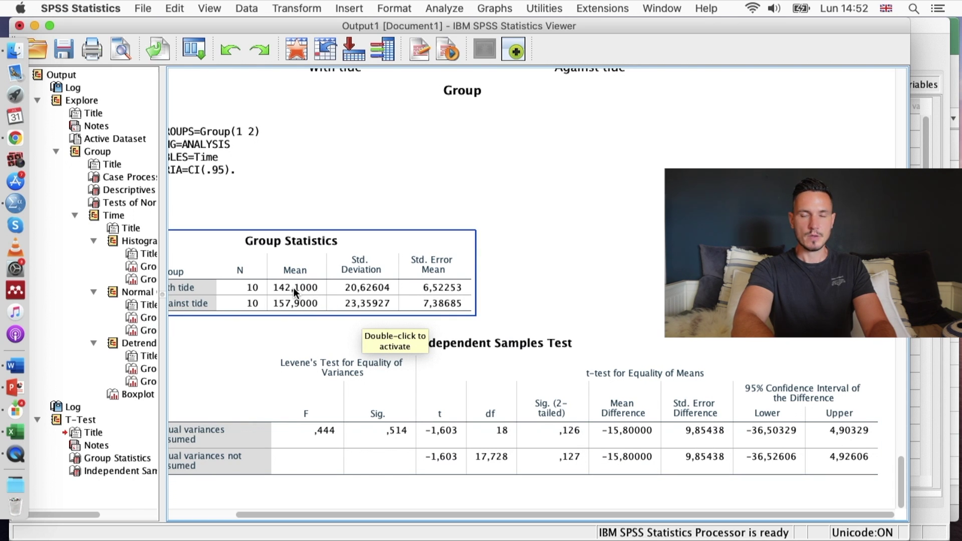
left_click(584, 431)
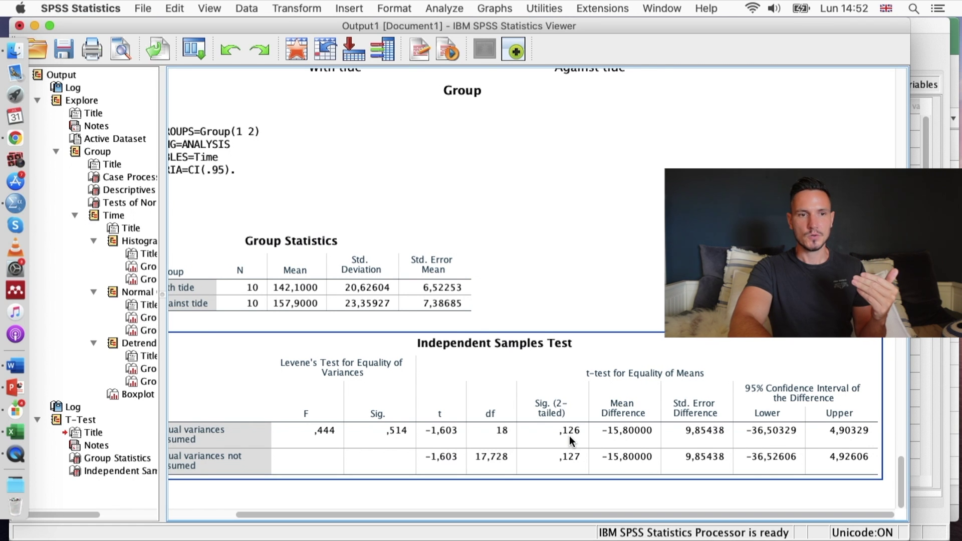
scroll(570, 435, "left", 2)
left_click(308, 308)
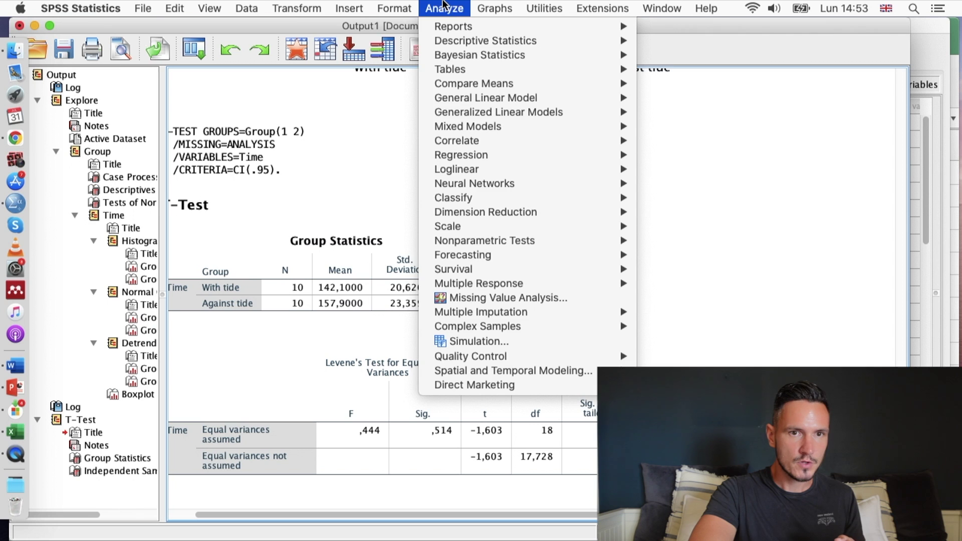
- Start a new chart in Chart Builder using the simple bar chart template
mouse_move(495, 7)
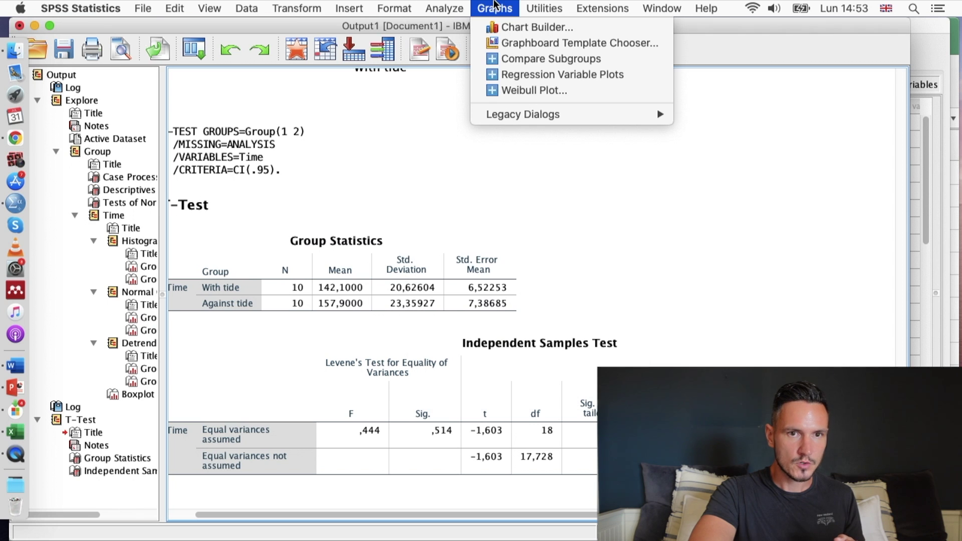
left_click(499, 26)
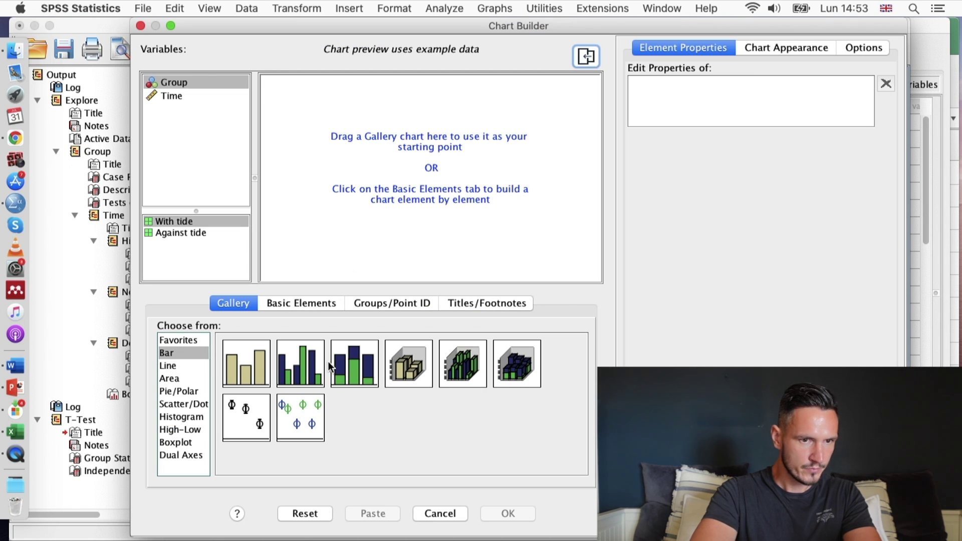
left_click(251, 359)
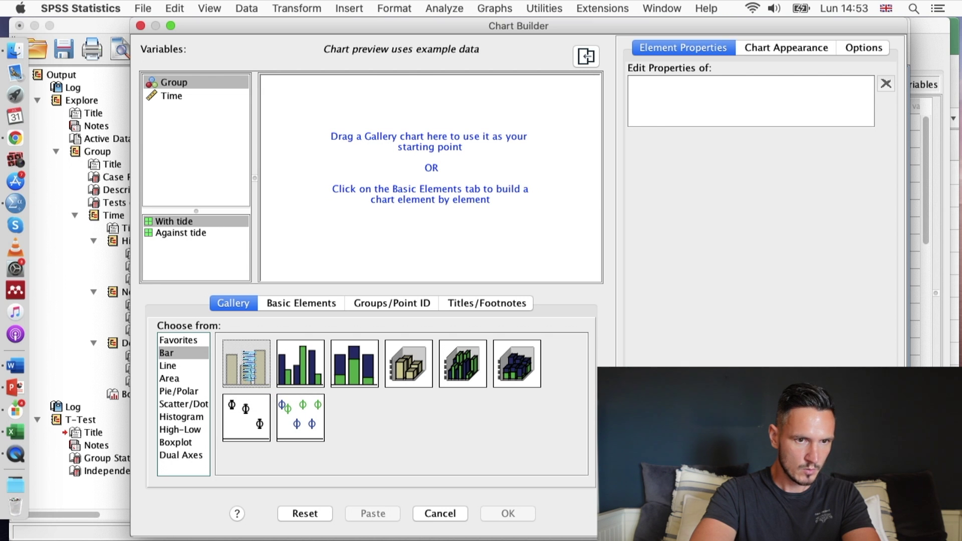
left_click_drag(242, 354, 442, 242)
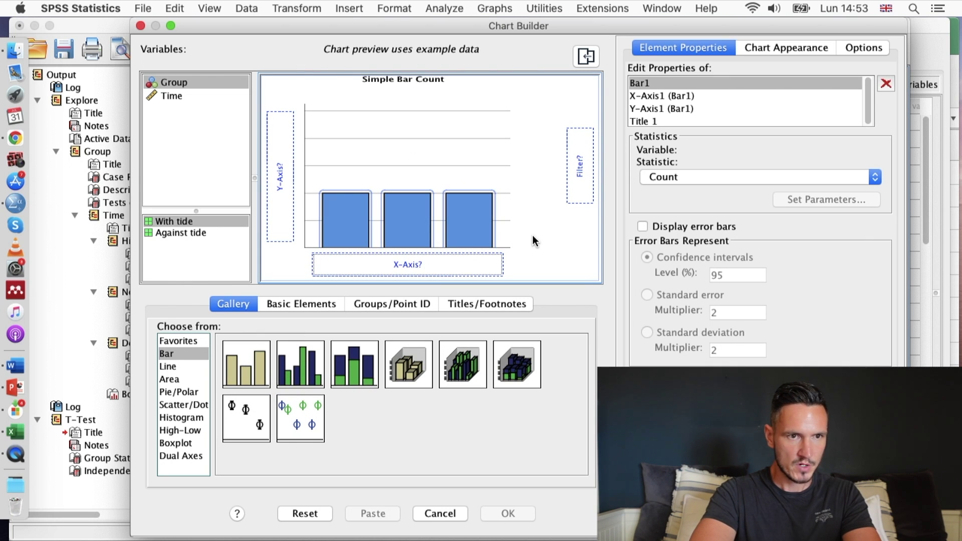
- Assign Time to the Y-axis and Group to the X-axis, display 95% confidence interval error bars, and generate the chart
left_click(173, 96)
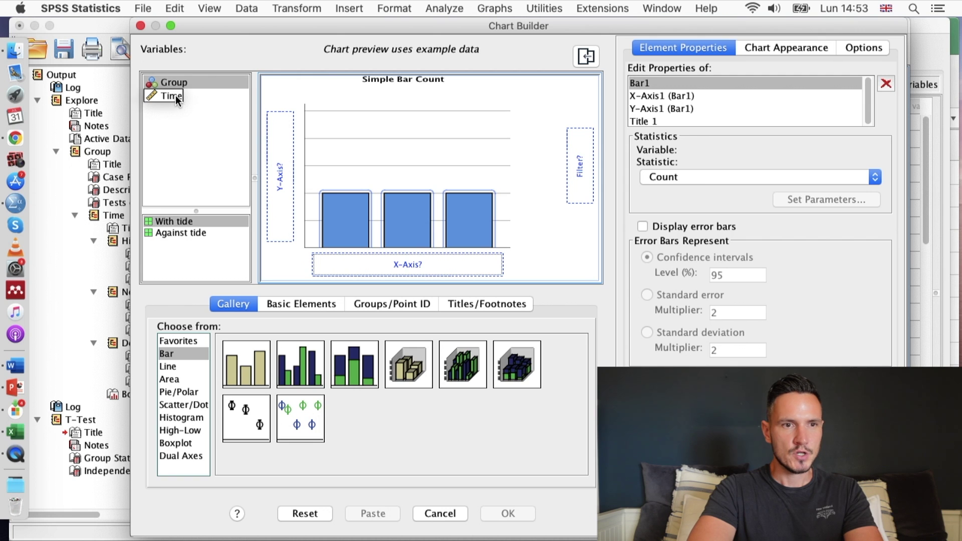
left_click(175, 95)
left_click_drag(185, 101, 274, 142)
left_click_drag(183, 80, 410, 263)
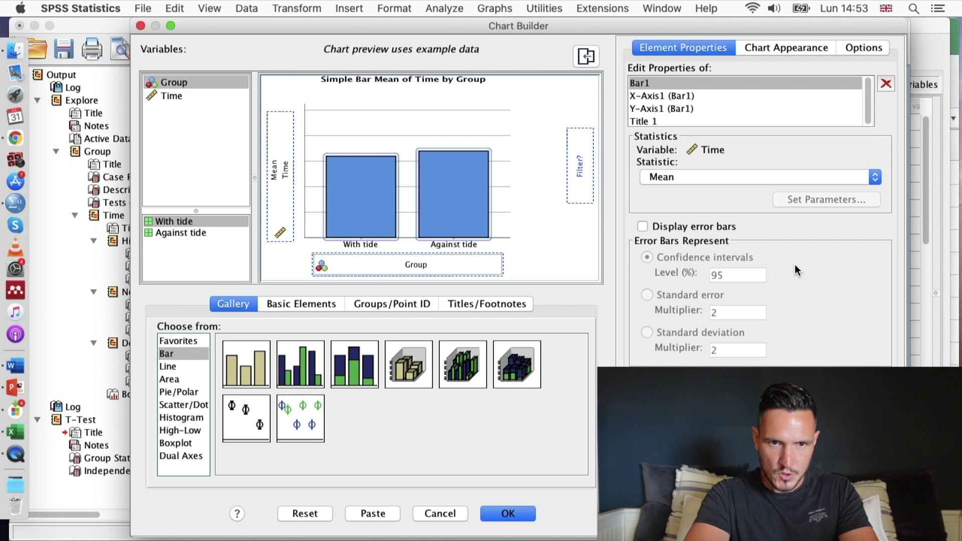
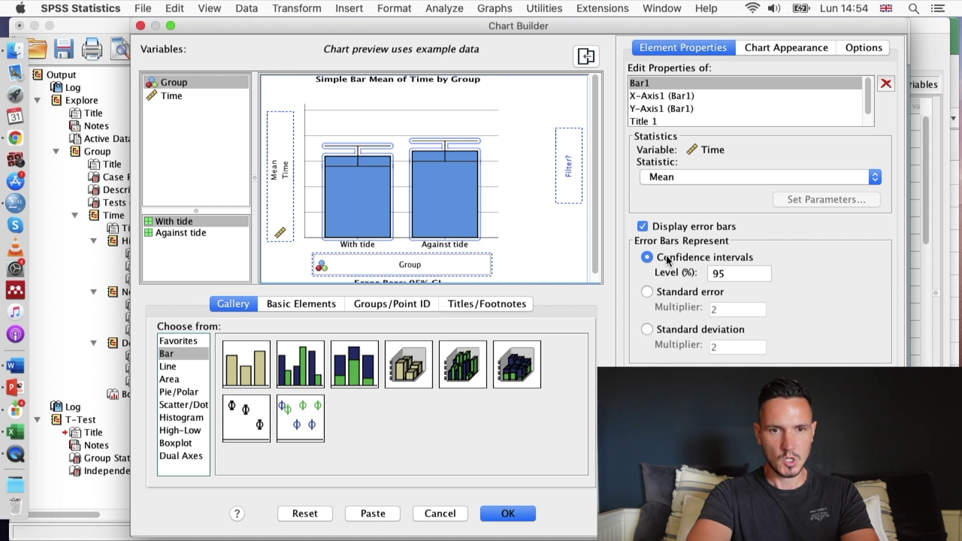
left_click(508, 514)
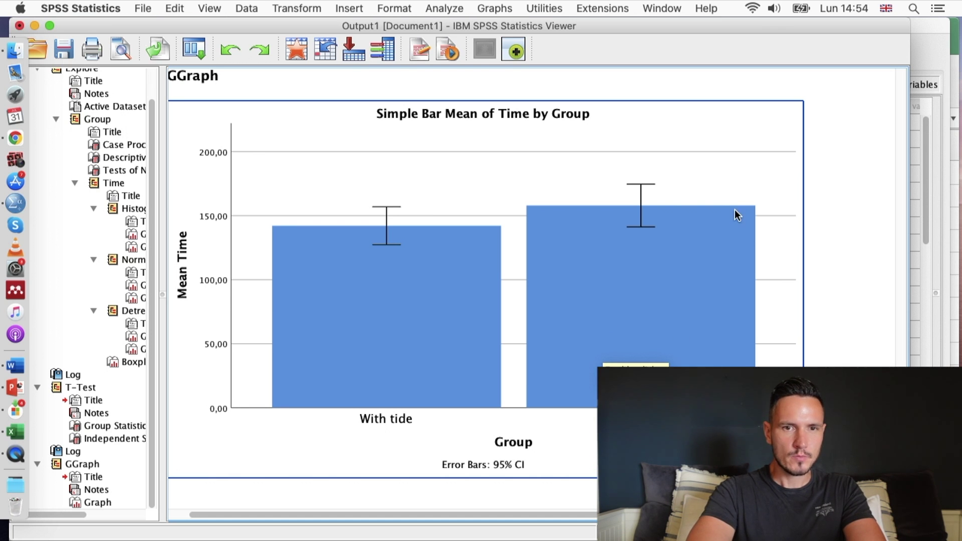
- Open the chart for editing and narrow both bars to a width of 38%
double_click(718, 187)
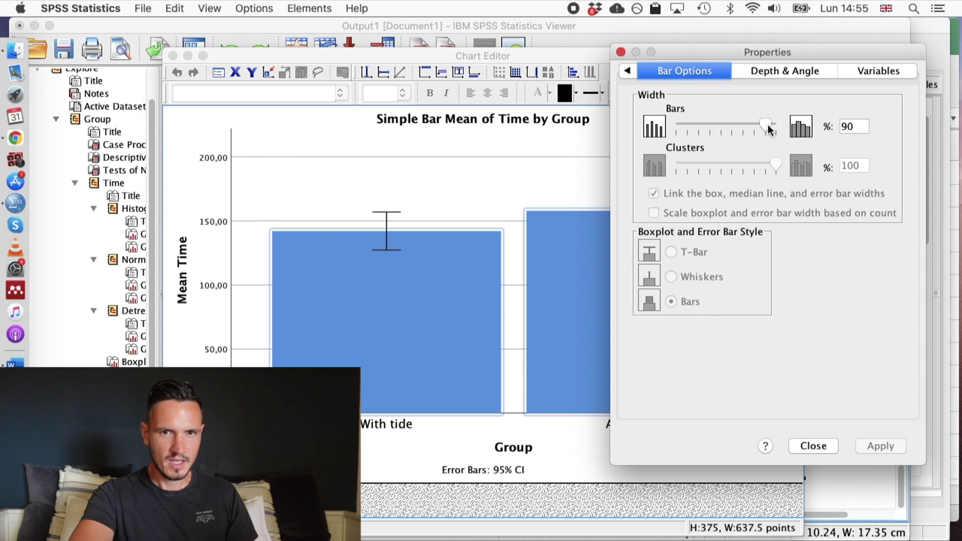
left_click_drag(766, 129, 726, 134)
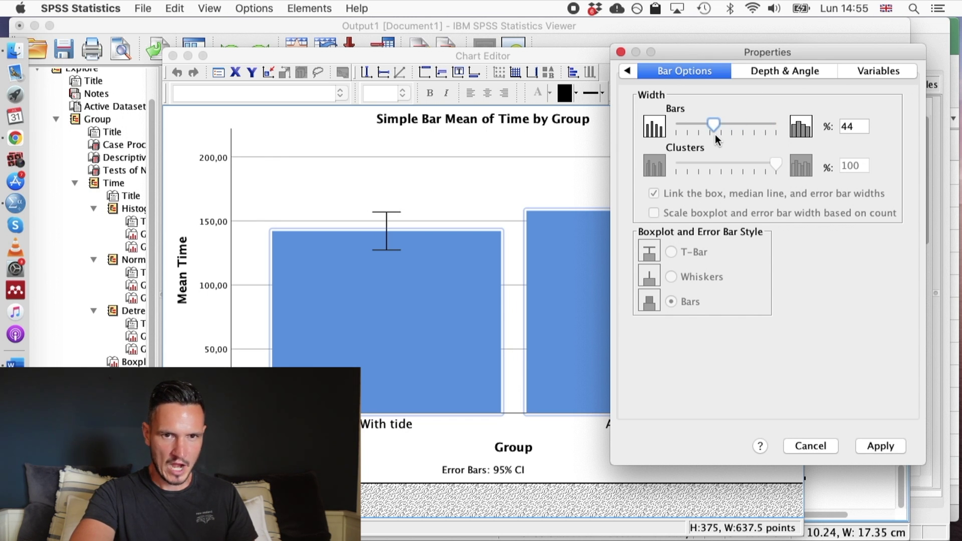
left_click(888, 445)
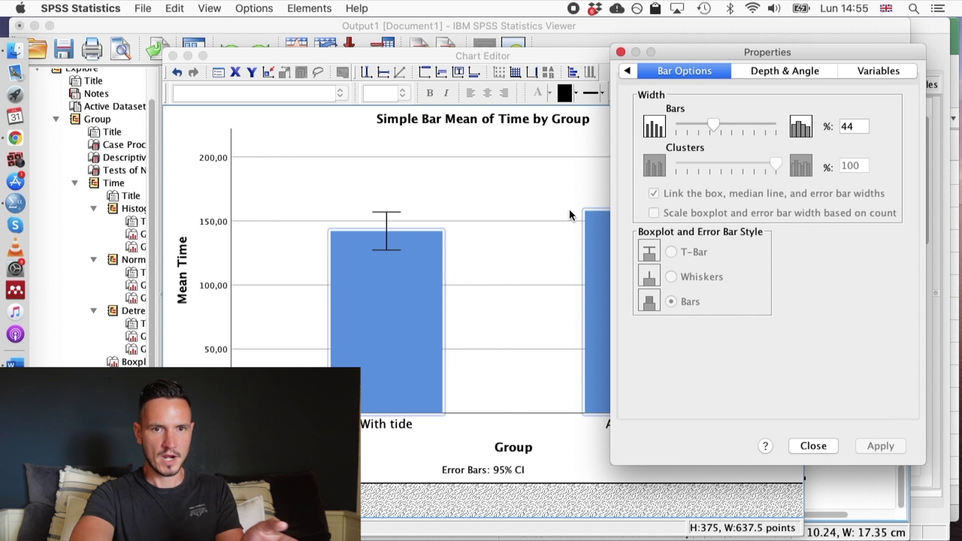
left_click_drag(713, 128, 708, 129)
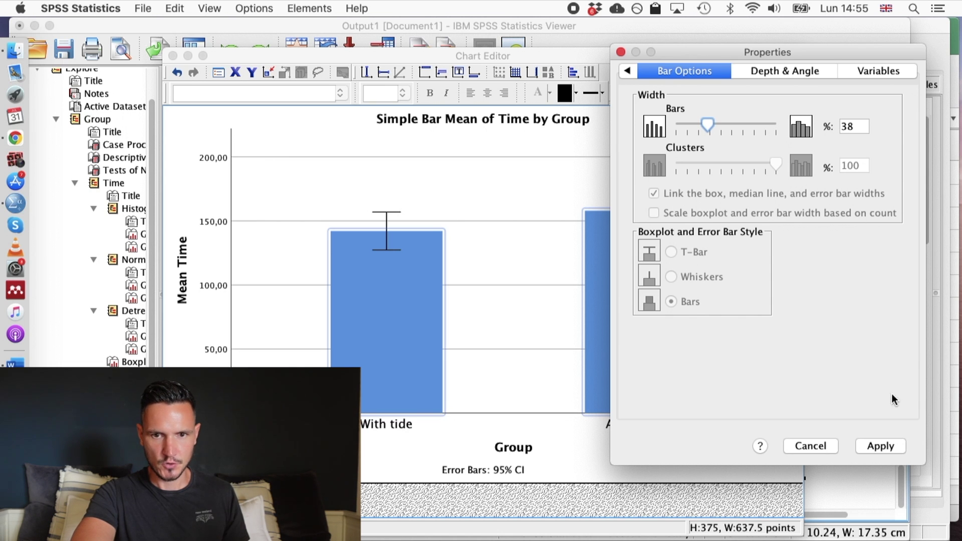
left_click(879, 447)
left_click(621, 53)
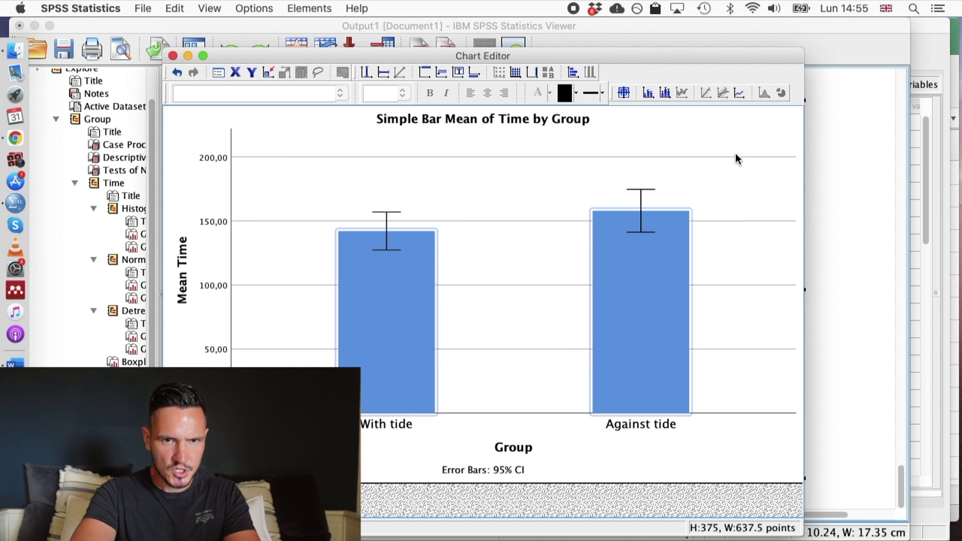
- Fill only the With tide bar with dark grey (69, 70, 71)
left_click(385, 323)
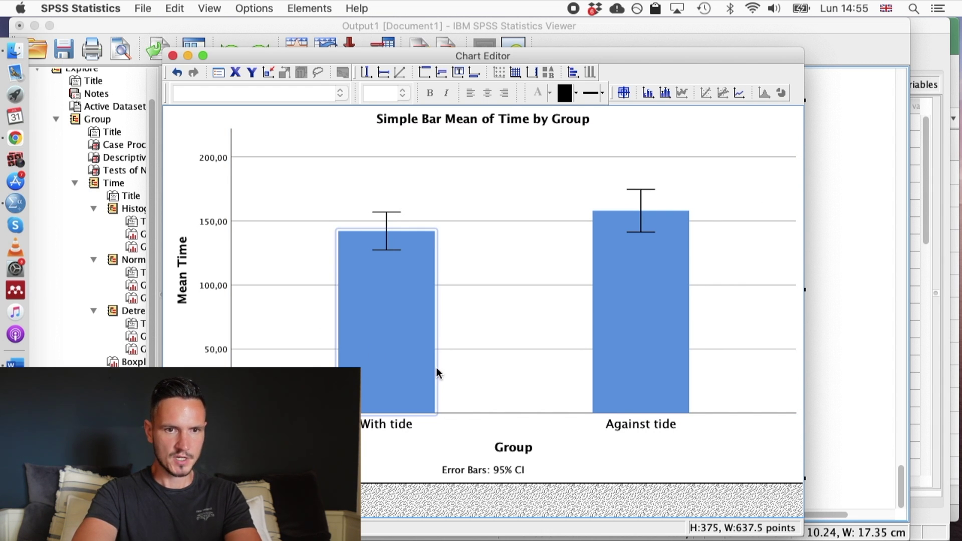
right_click(376, 327)
left_click(433, 242)
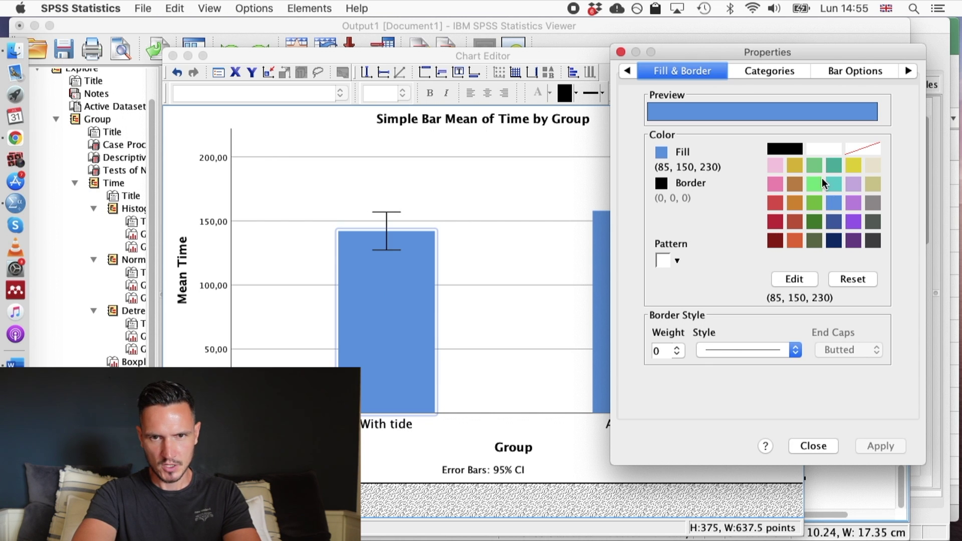
left_click(874, 239)
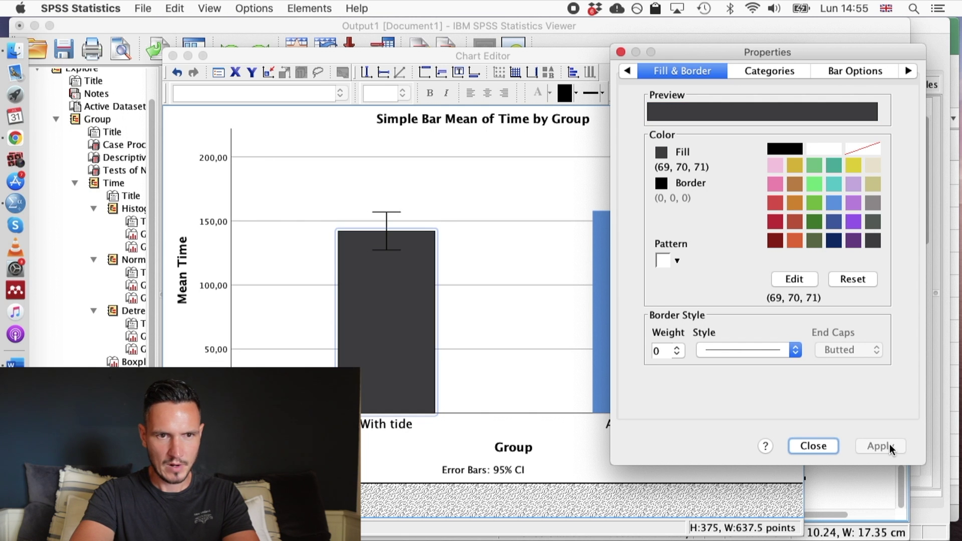
left_click(621, 52)
- Fill only the Against tide bar with the lighter grey (150, 145, 145)
left_click(648, 326)
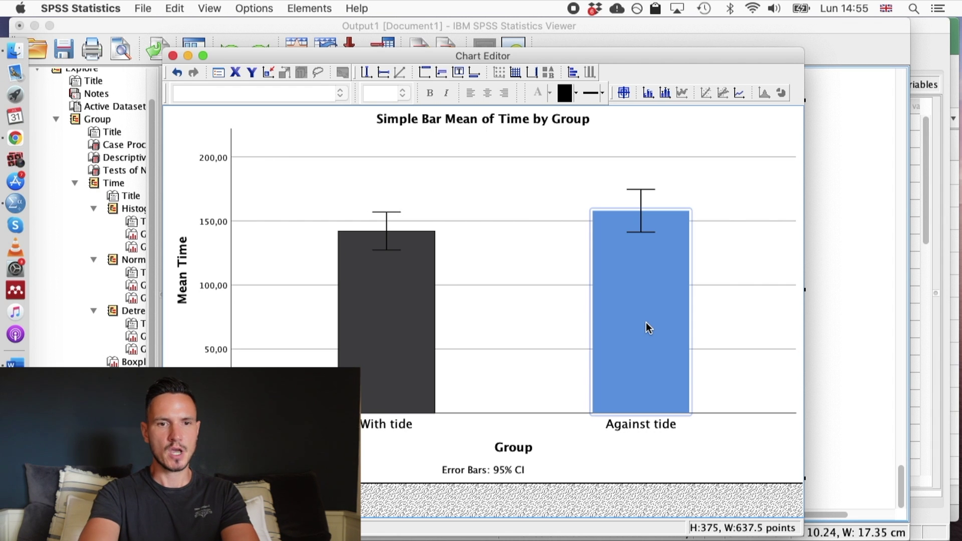
right_click(649, 327)
left_click(695, 241)
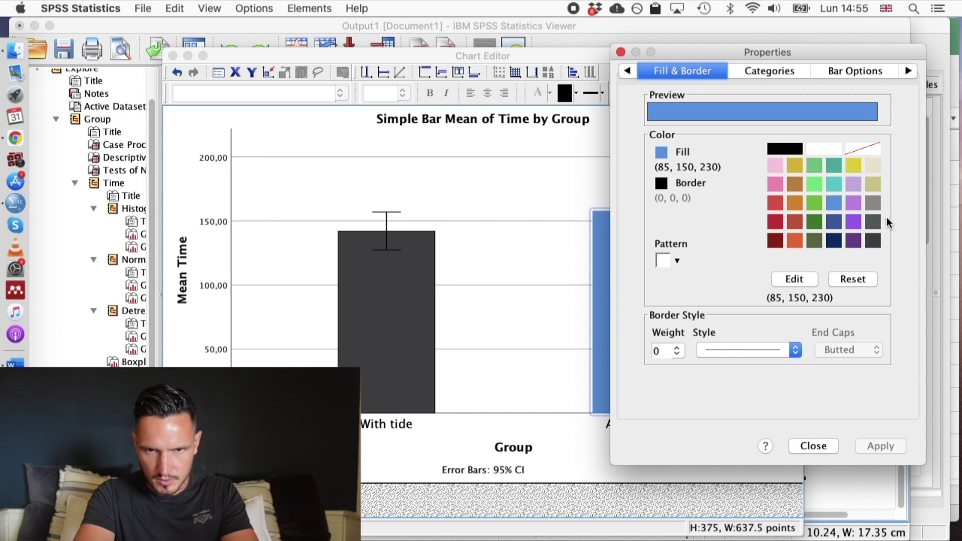
left_click(872, 201)
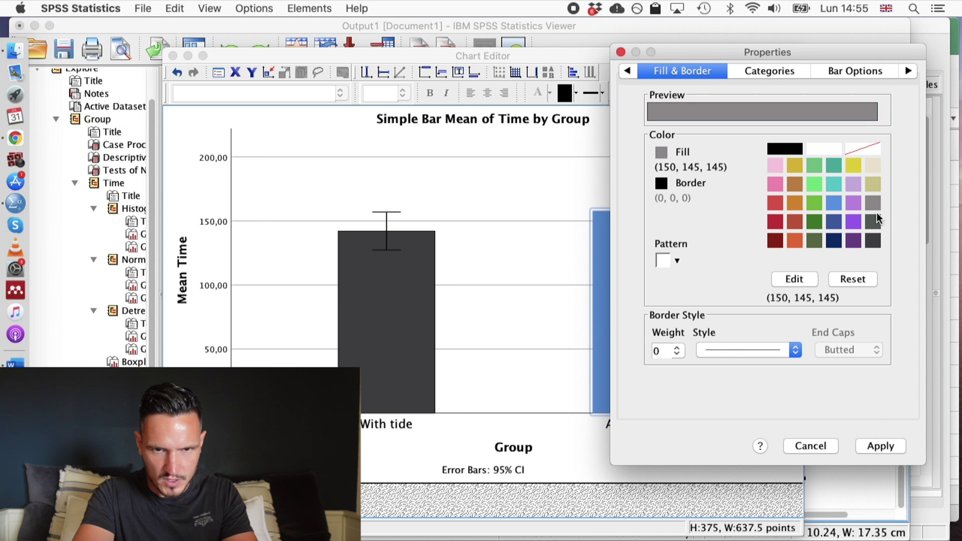
left_click(880, 446)
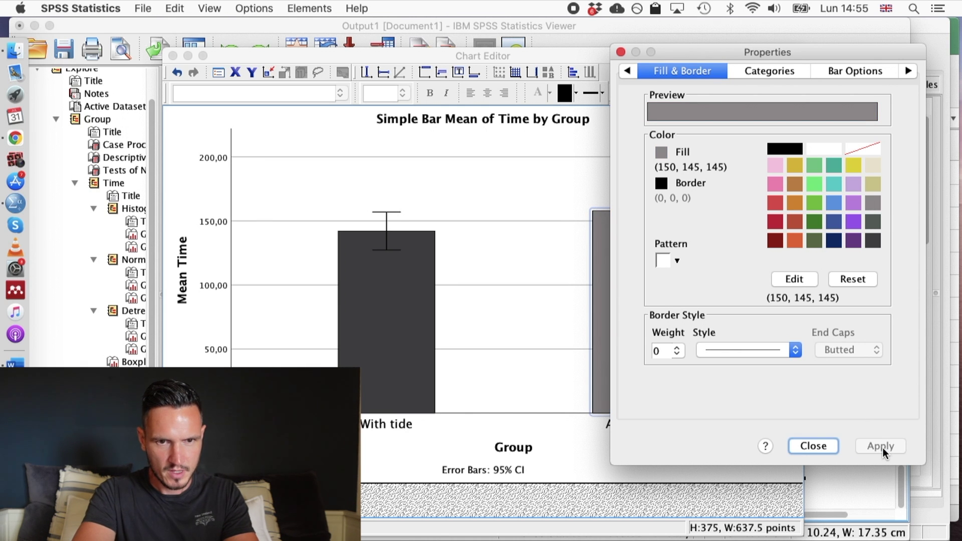
left_click(620, 52)
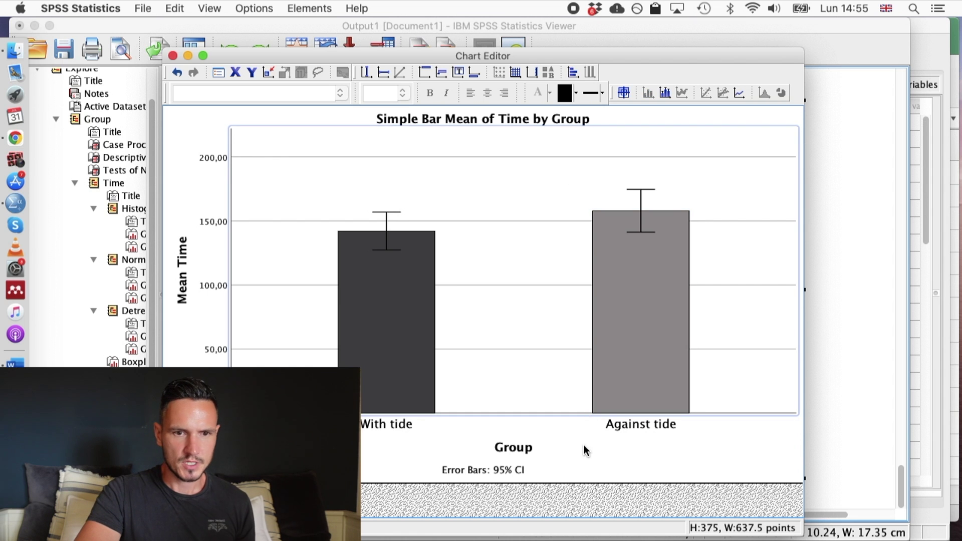
- View the text style settings and available font families for the Y-axis number labels, leaving them as they are
left_click(207, 220)
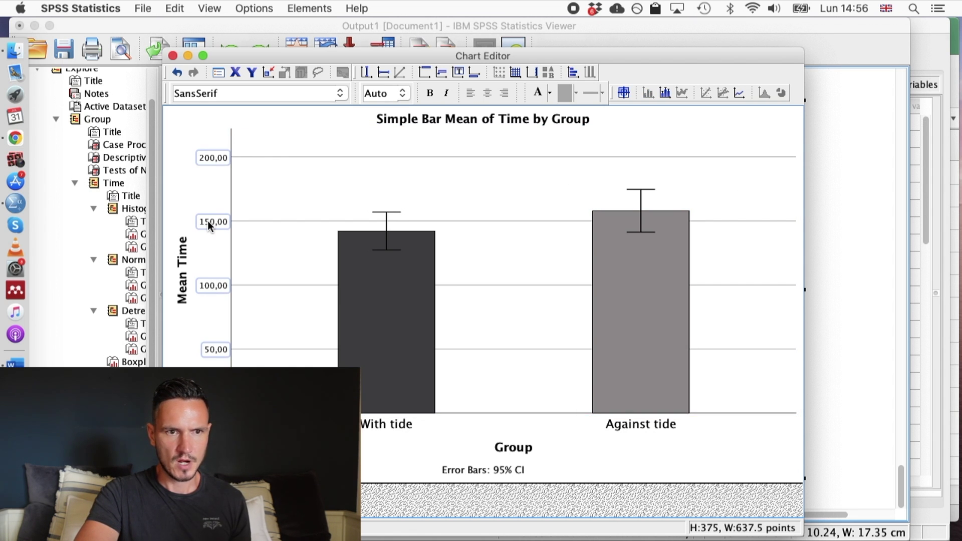
double_click(208, 221)
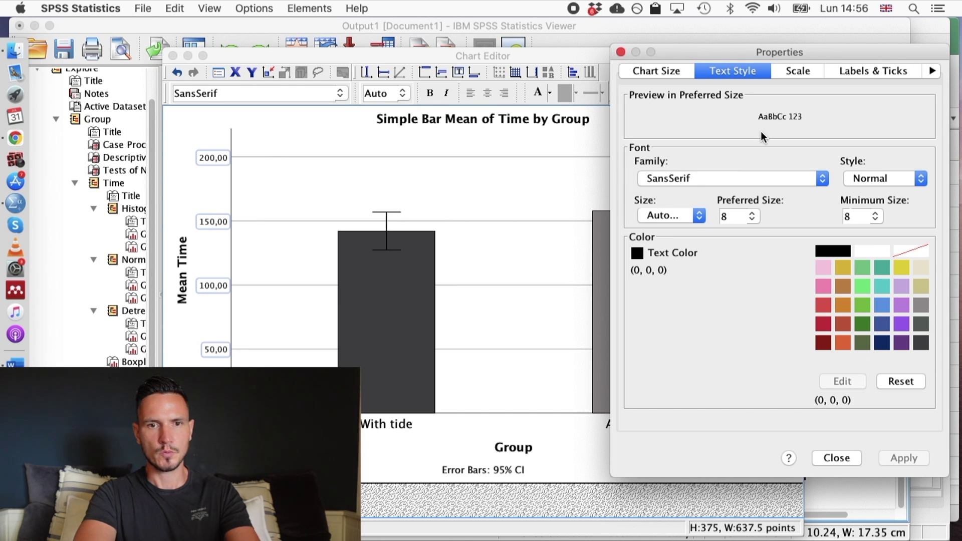
left_click(823, 183)
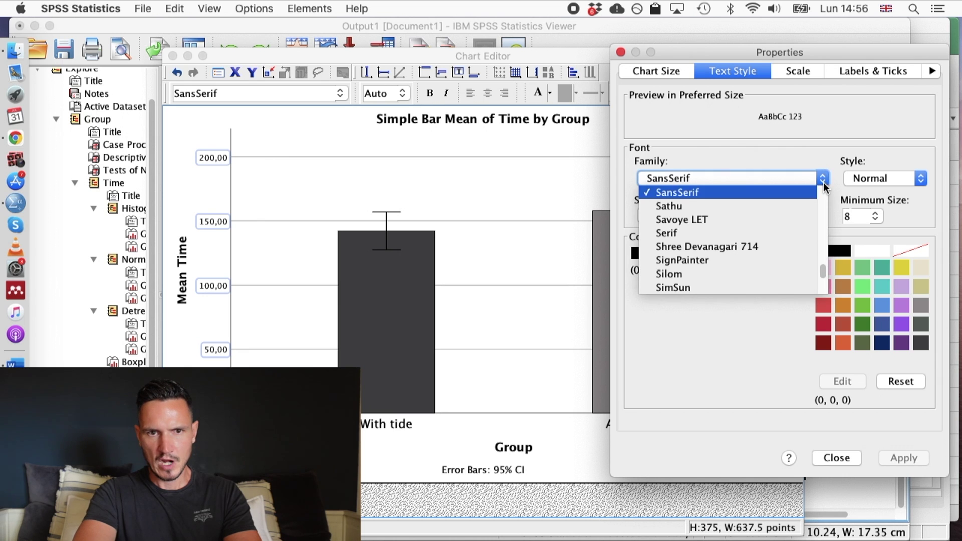
left_click(786, 134)
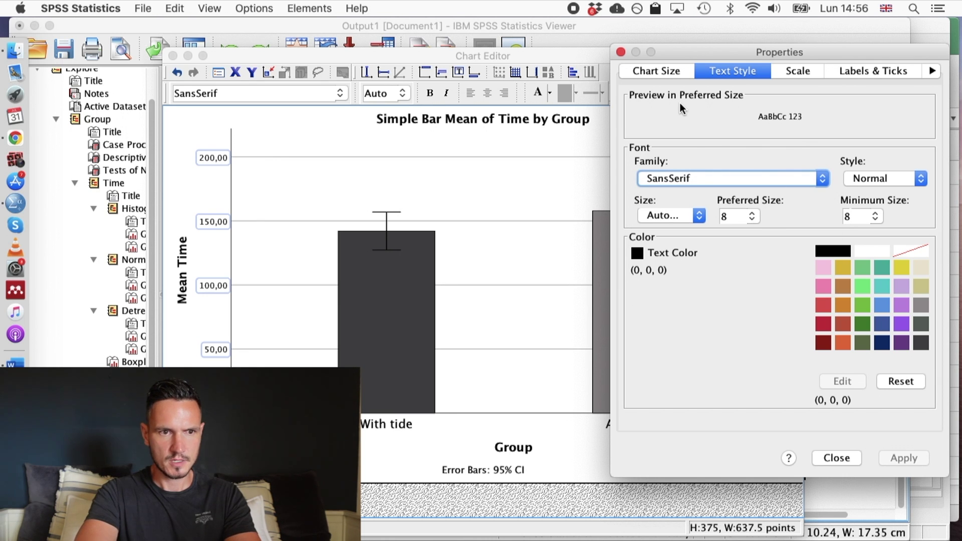
left_click(621, 53)
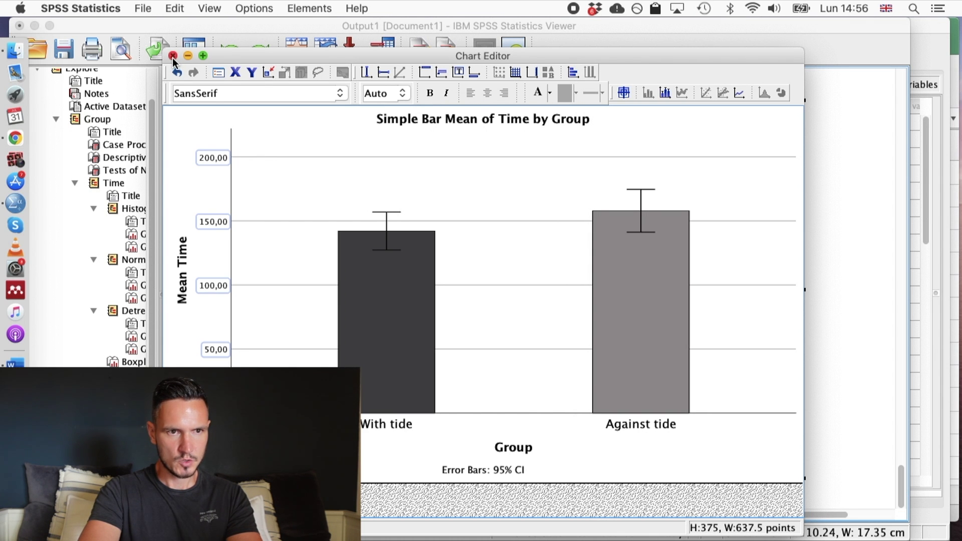
- Finish editing the chart and bring up the T-test document in Word in a repositioned, enlarged window
left_click(173, 55)
scroll(600, 303, "up", 3)
scroll(600, 302, "down", 3)
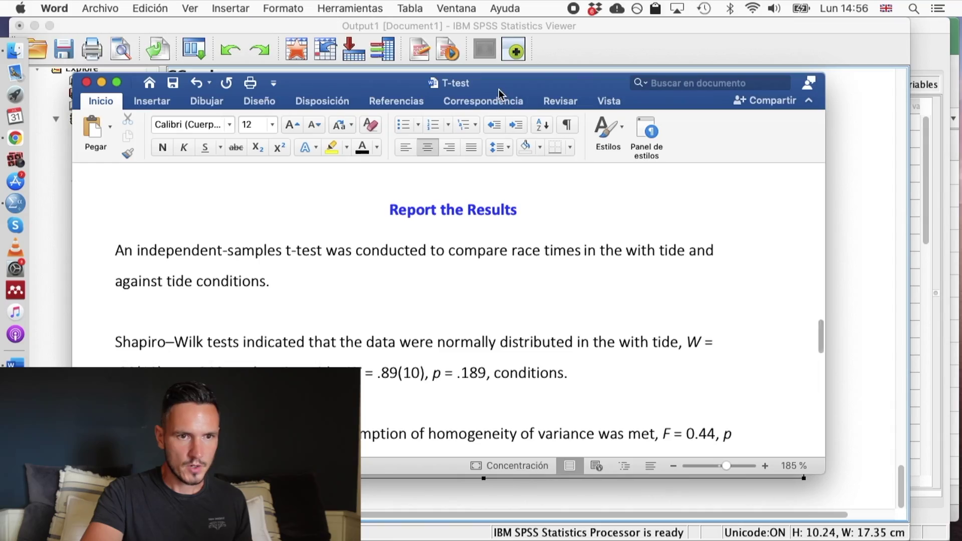
left_click_drag(499, 89, 458, 34)
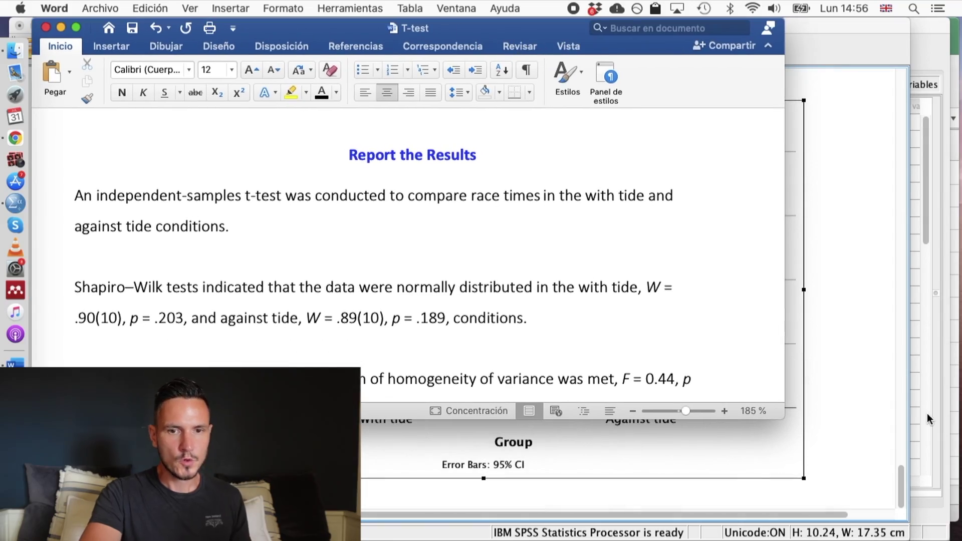
left_click_drag(796, 422, 877, 504)
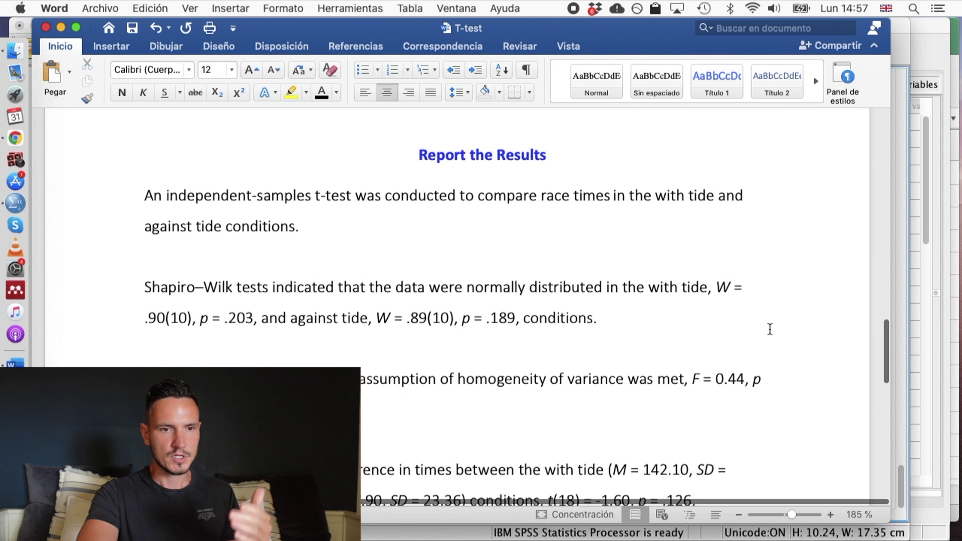
- Read the Report the Results section, covering the Shapiro–Wilk, Levene's and t-test write-ups
scroll(770, 329, "down", 2)
scroll(770, 329, "down", 3)
scroll(768, 329, "up", 5)
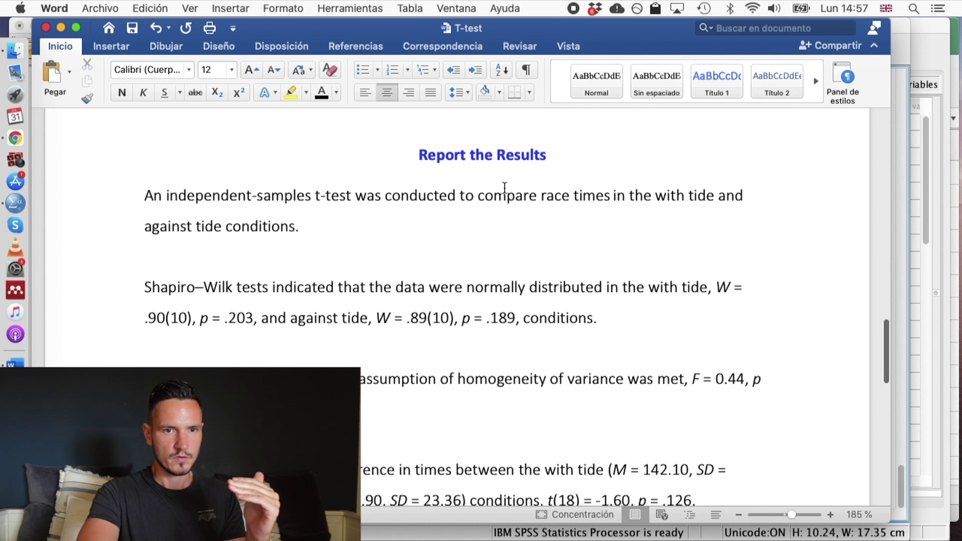
scroll(505, 188, "down", 1)
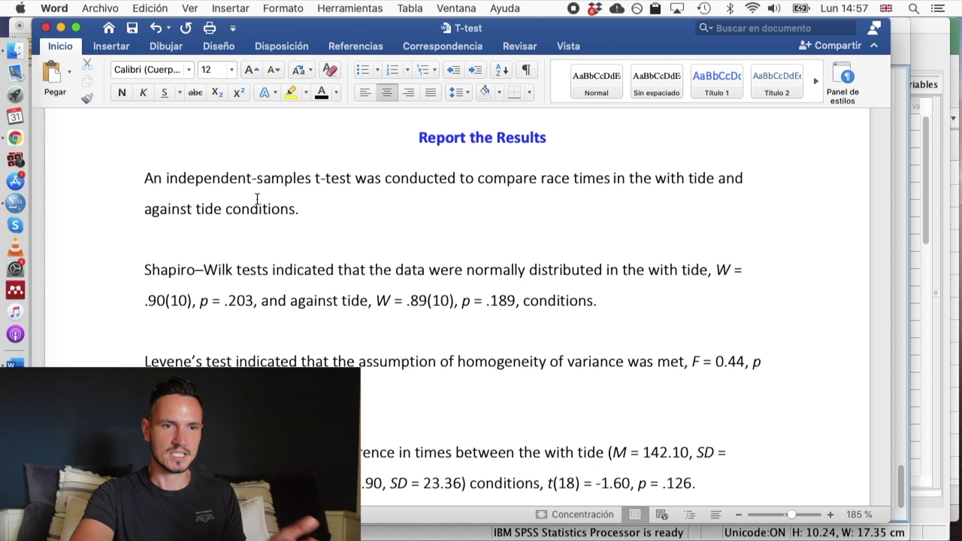
scroll(360, 192, "down", 1)
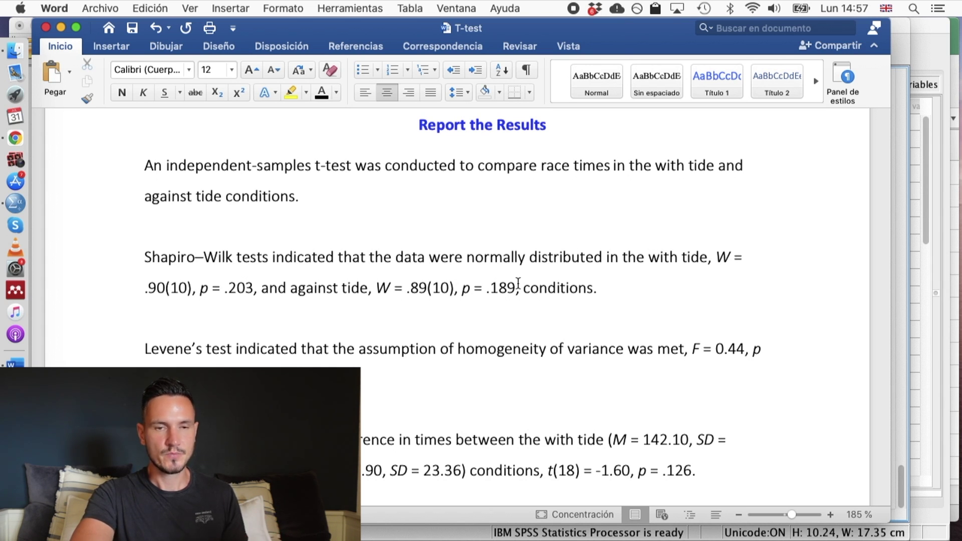
- Switch to the SPSS output and locate the Tests of Normality table
key("ctrl+Up")
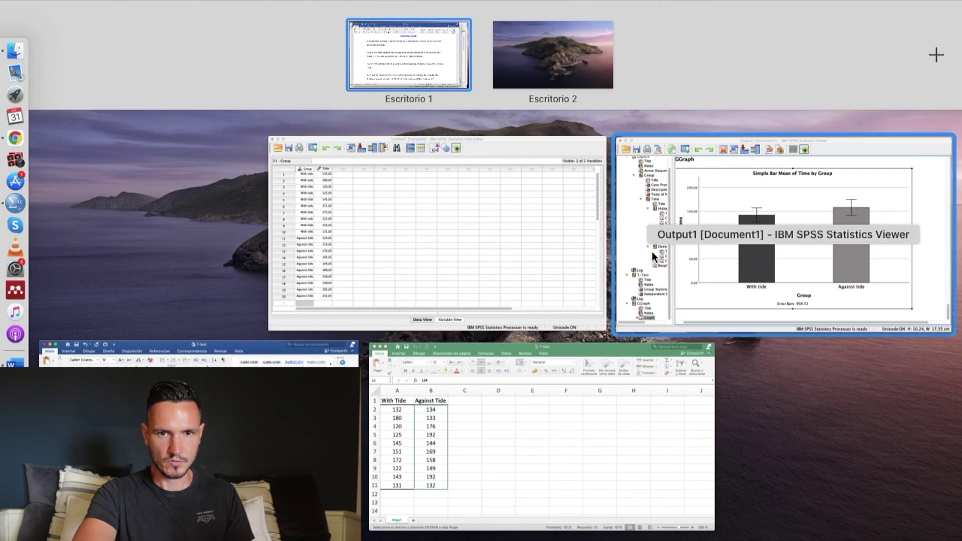
left_click(652, 256)
scroll(651, 256, "up", 20)
left_click(652, 255)
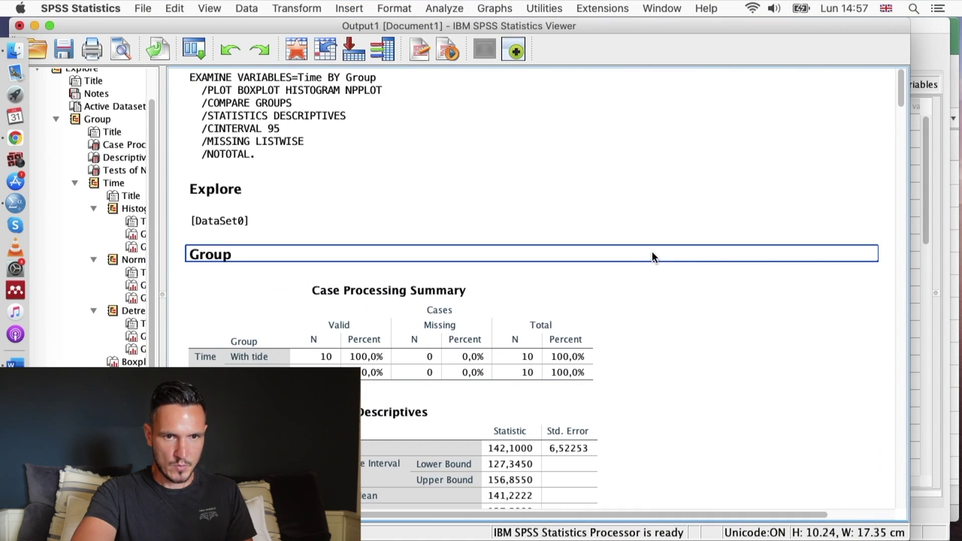
scroll(652, 255, "down", 20)
left_click(403, 149)
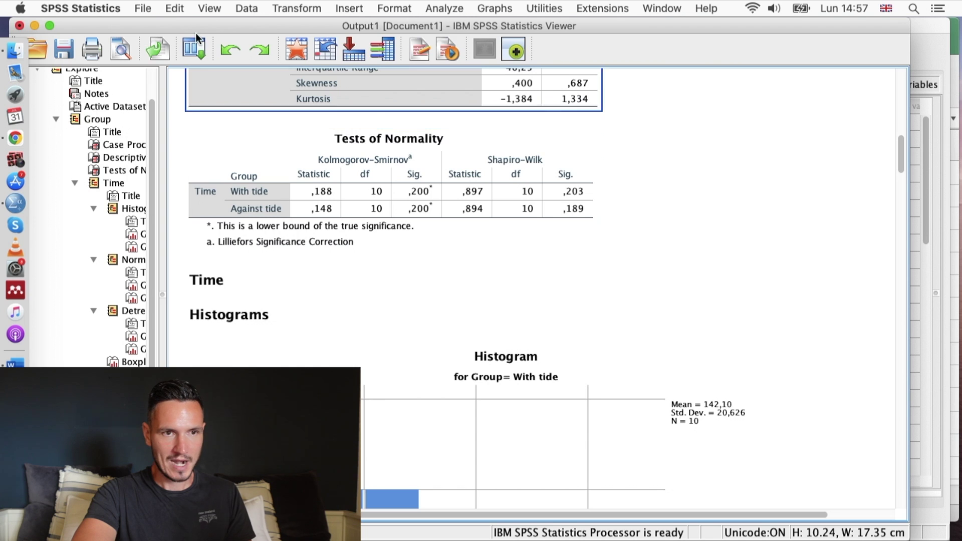
- Arrange the SPSS output and the Word report so that the normality table and the report text are both accessible
left_click_drag(188, 26, 503, 26)
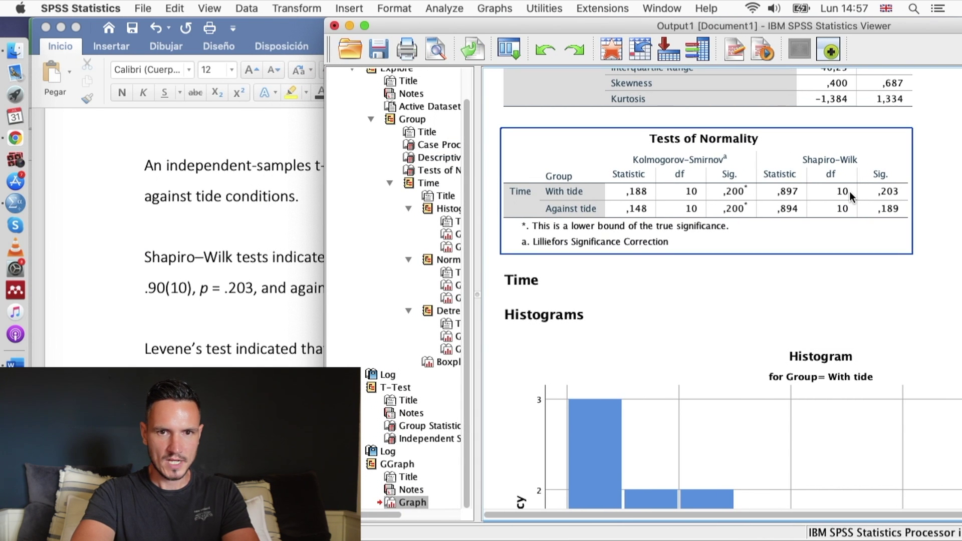
left_click(262, 246)
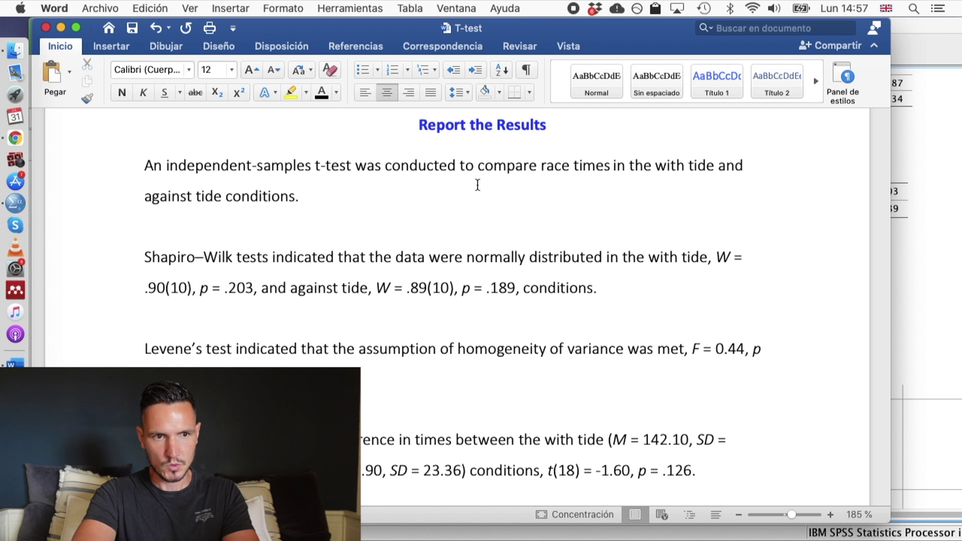
left_click_drag(630, 31, 560, 31)
left_click(958, 242)
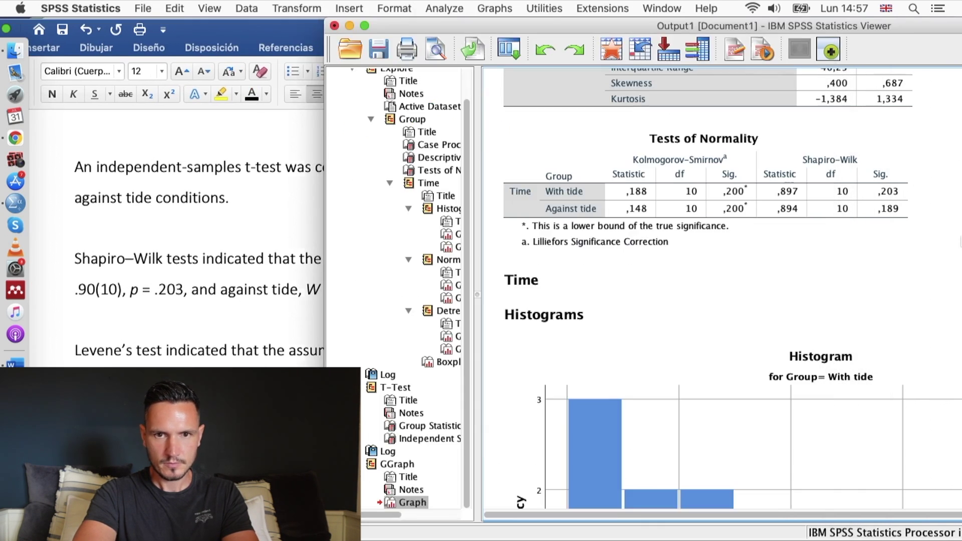
- Check the with-tide Shapiro–Wilk statistic, degrees of freedom and significance in the Tests of Normality table against the Word report
left_click(841, 231)
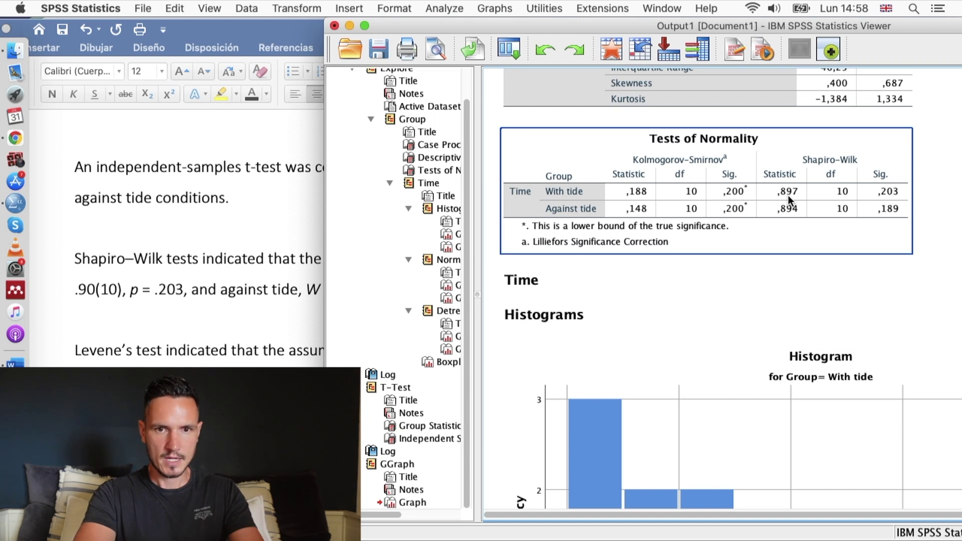
left_click(835, 196)
left_click(193, 289)
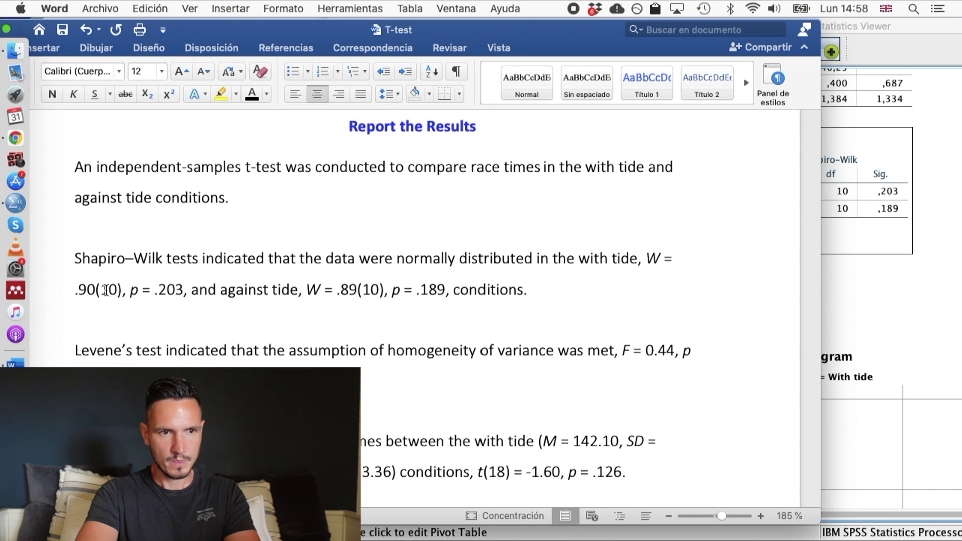
left_click(885, 298)
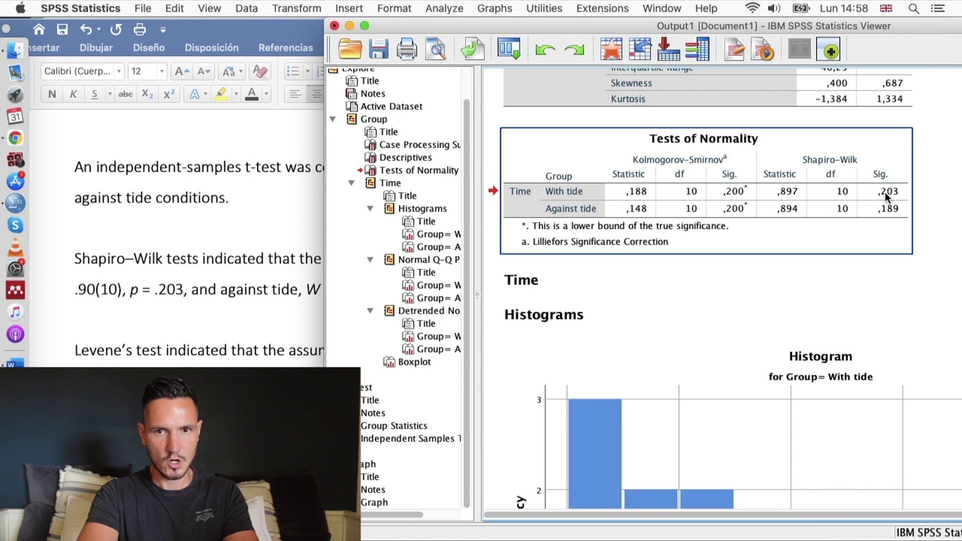
left_click(184, 289)
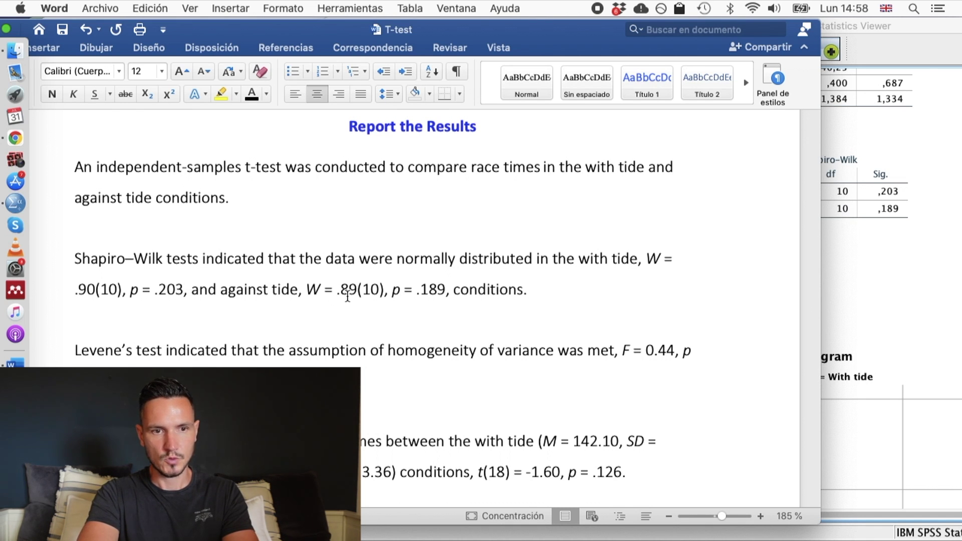
- Check the against-tide Shapiro–Wilk statistic and significance in the SPSS output against the values written in the Word report
left_click(937, 279)
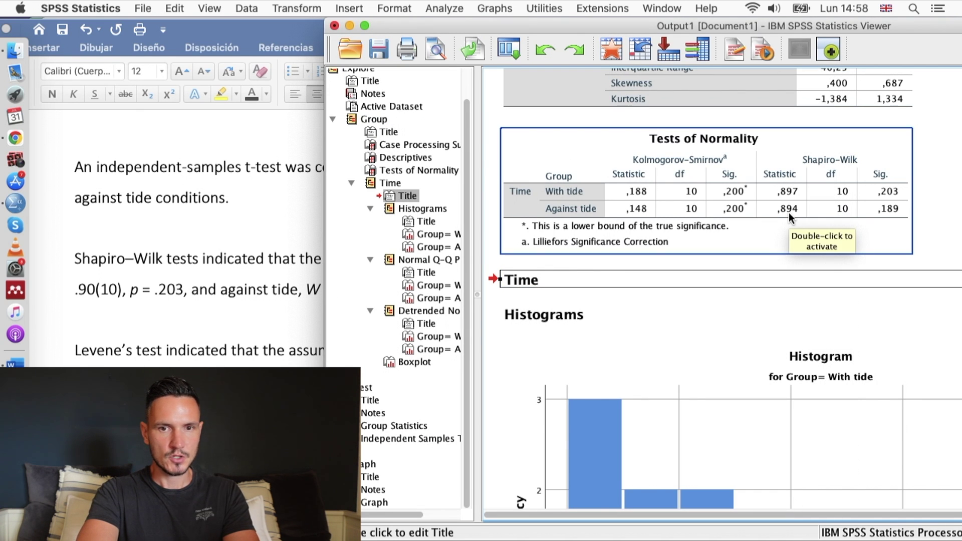
left_click(310, 239)
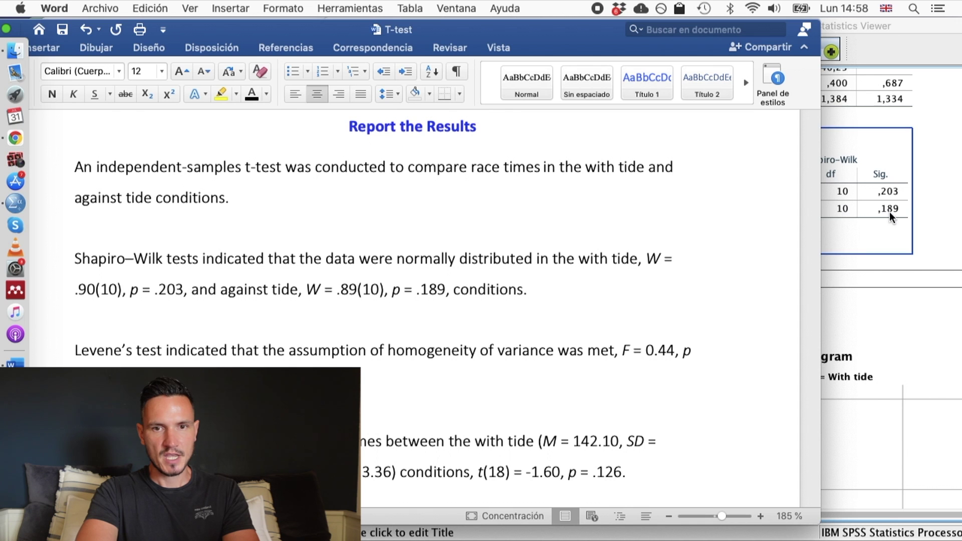
left_click(909, 218)
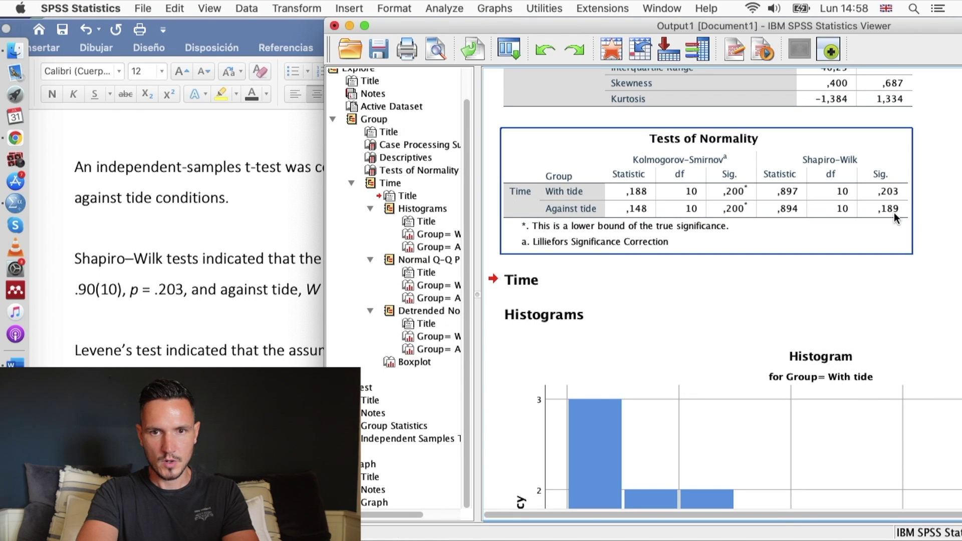
left_click(293, 270)
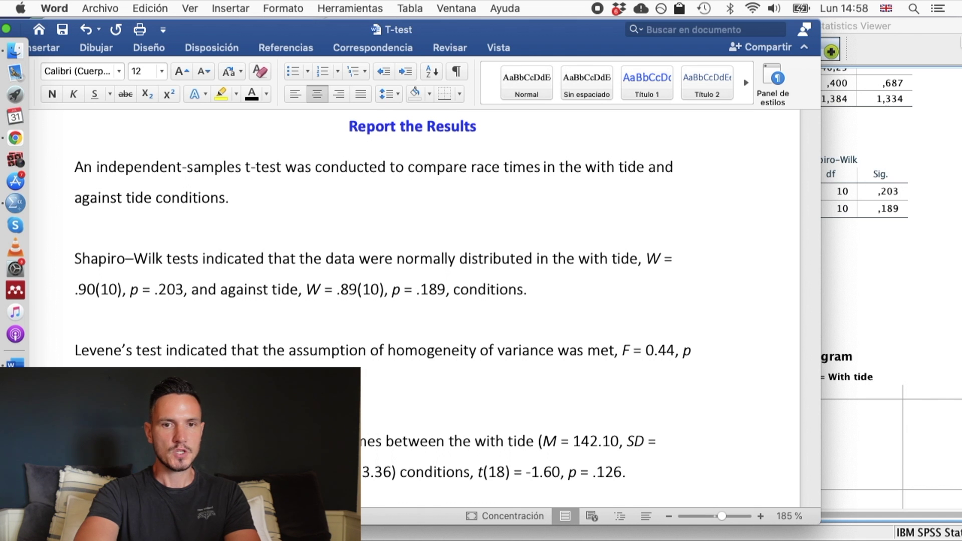
- Read the Levene's test sentence in the Word report and switch back to the SPSS output window
left_click(235, 281)
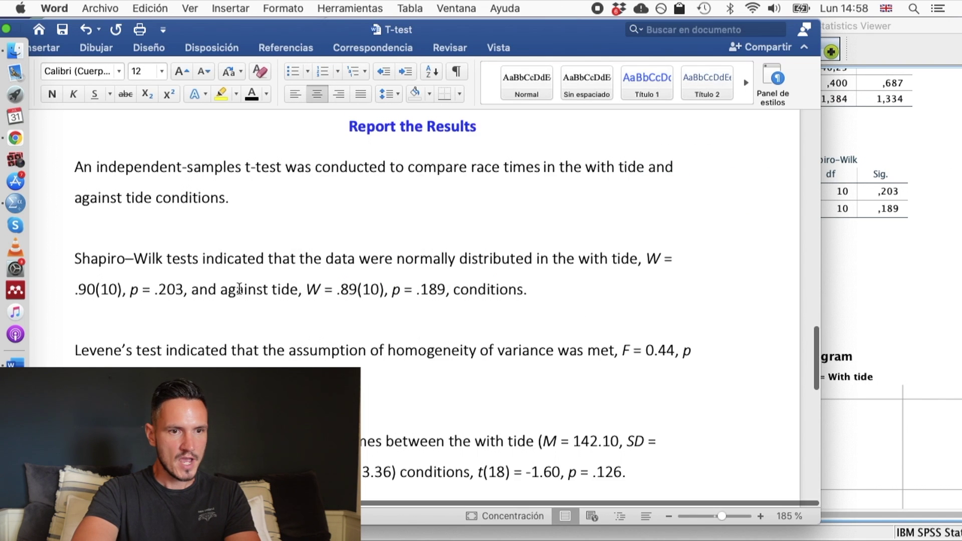
scroll(239, 289, "down", 5)
scroll(239, 288, "up", 3)
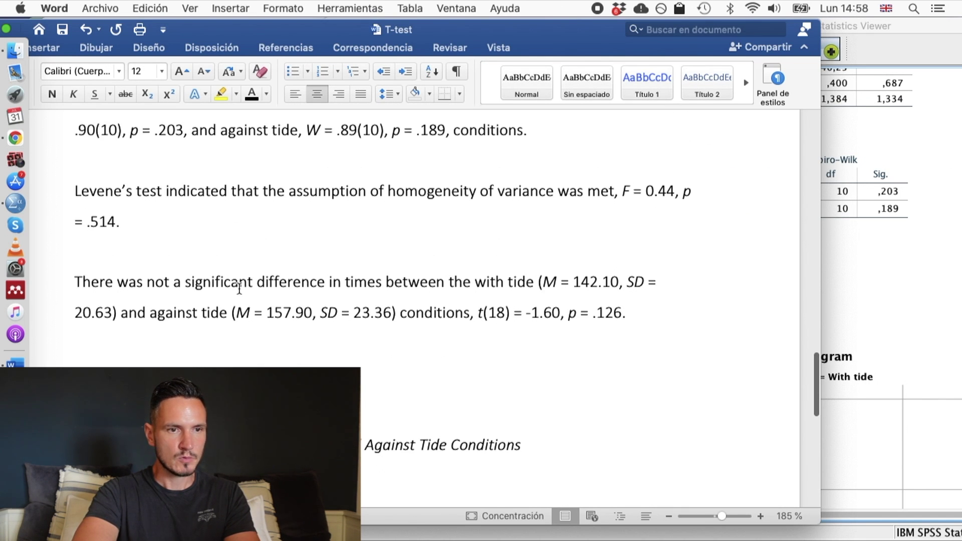
scroll(187, 215, "down", 1)
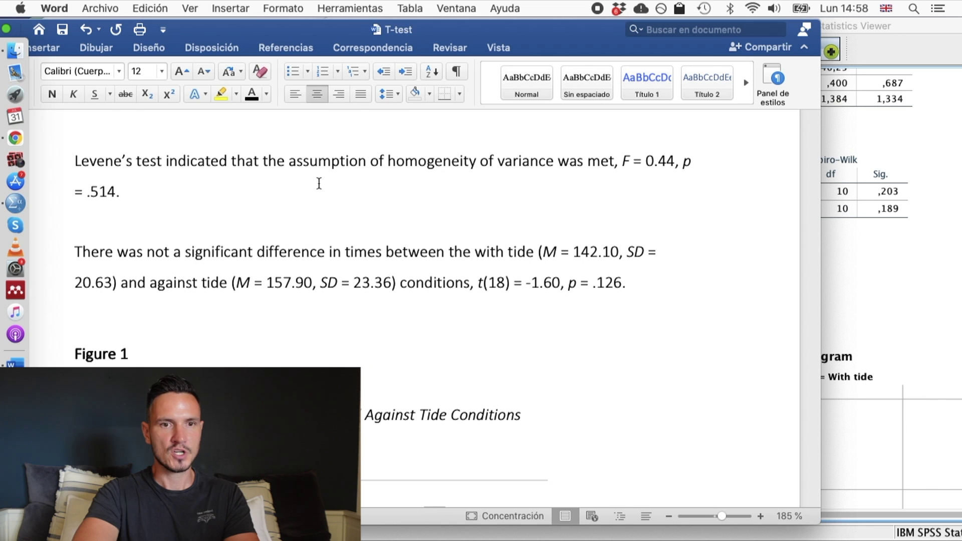
key("ctrl+Up")
left_click(210, 241)
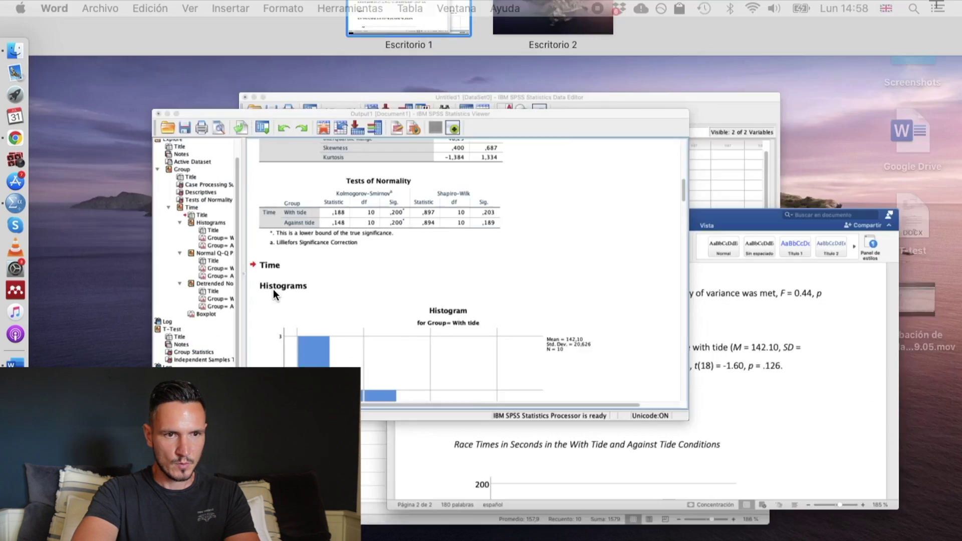